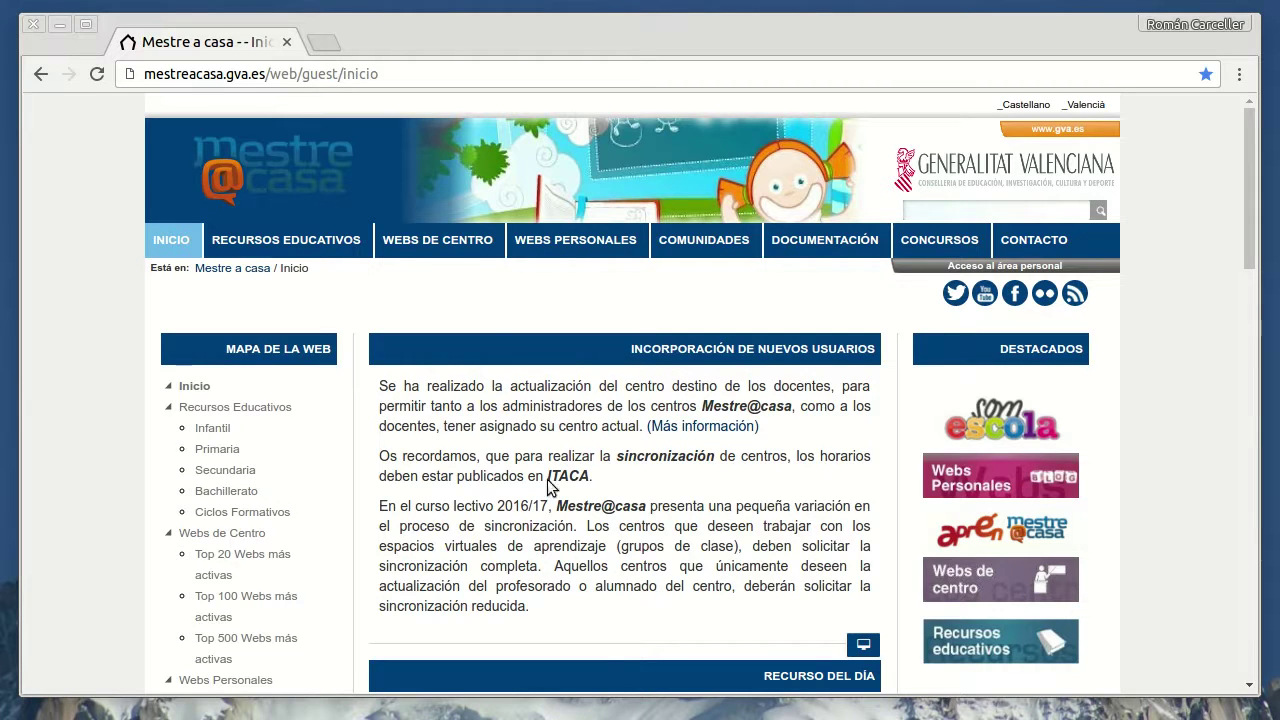
Load the school's website at mestreacasa.gva.es/web/micentrodeformacion
drag(303, 73, 425, 72)
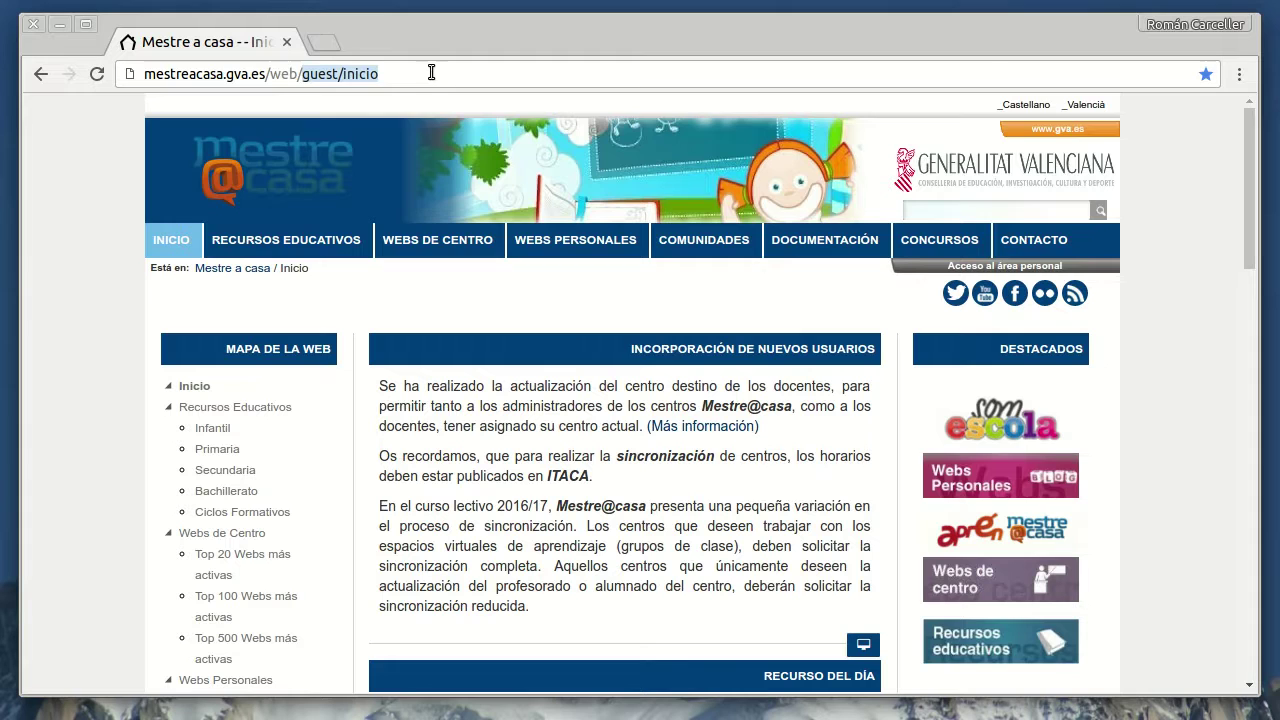
text(mi)
key(Return)
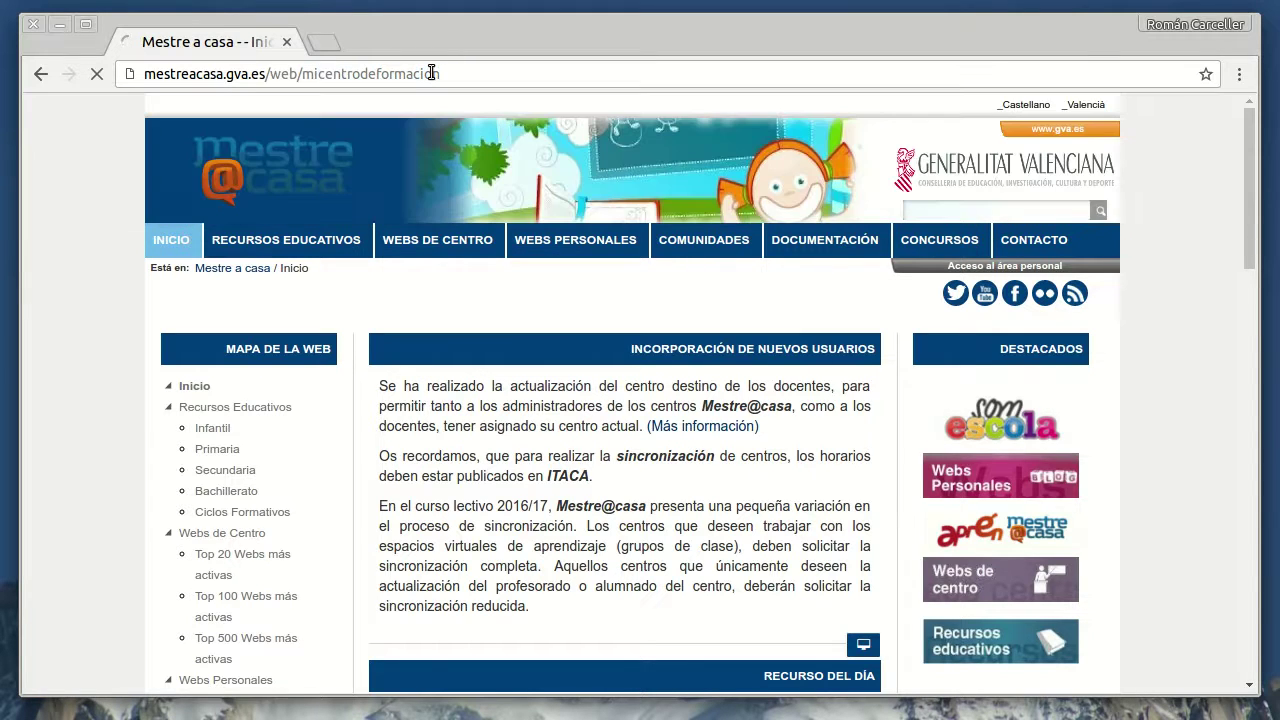
Access the personal area and log in with the saved director credentials
mouse_move(180, 246)
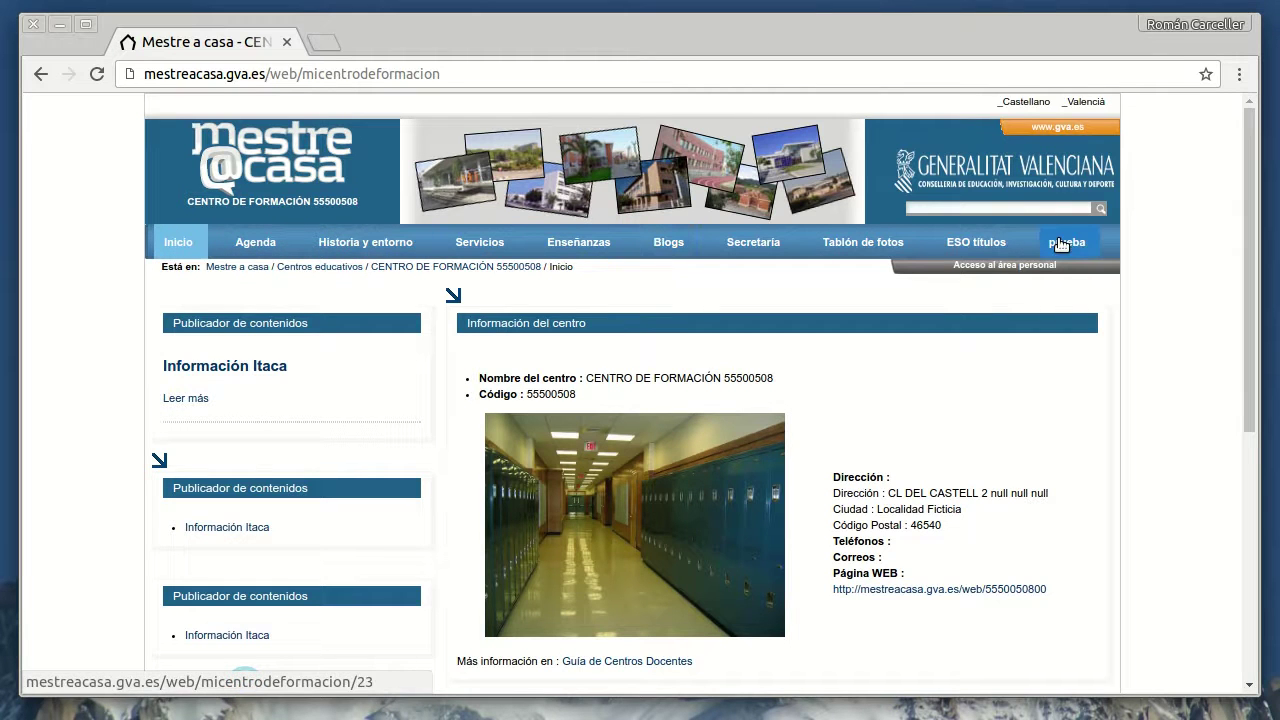
click(1006, 268)
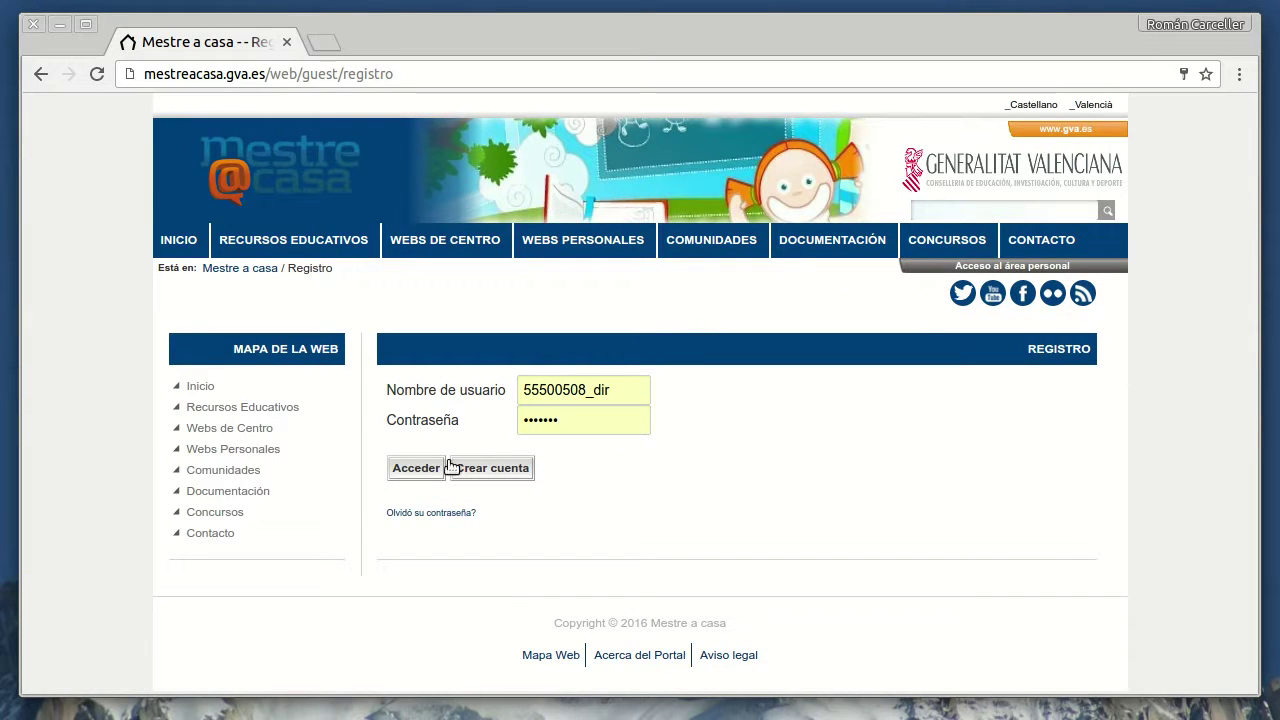
click(405, 476)
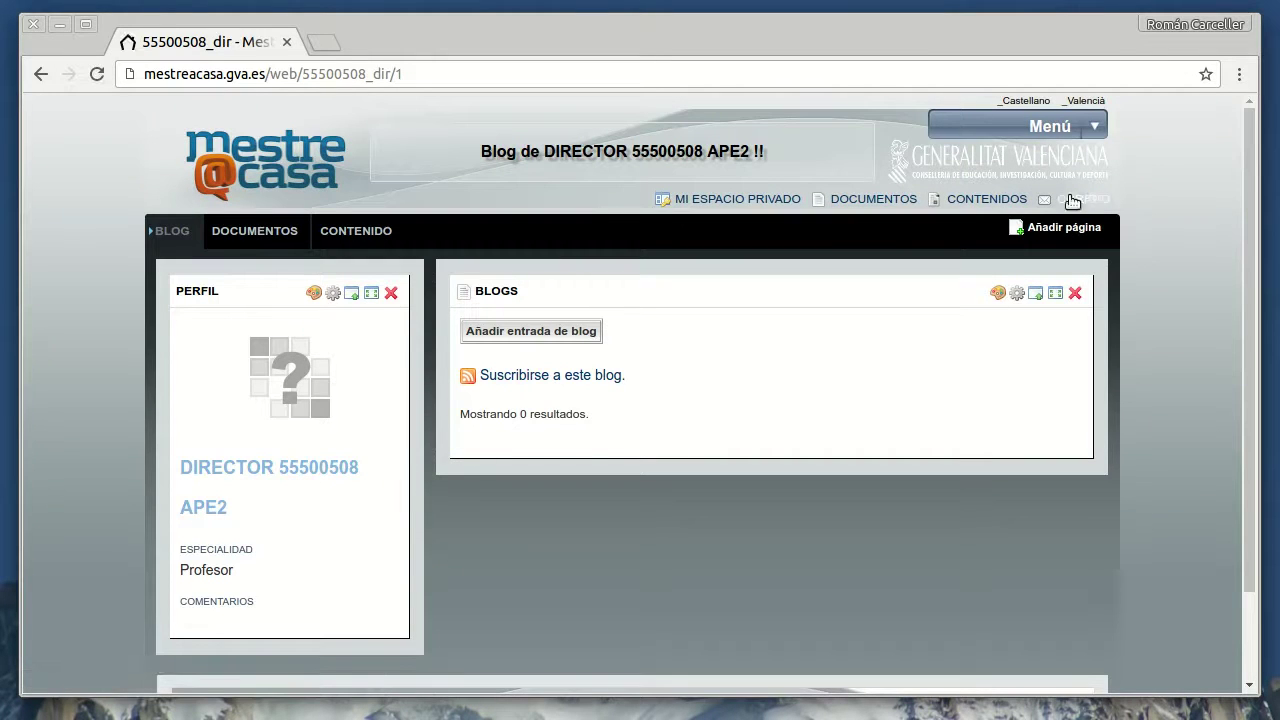
Go to the school's website and open its Administración page
mouse_move(1050, 126)
mouse_move(1049, 349)
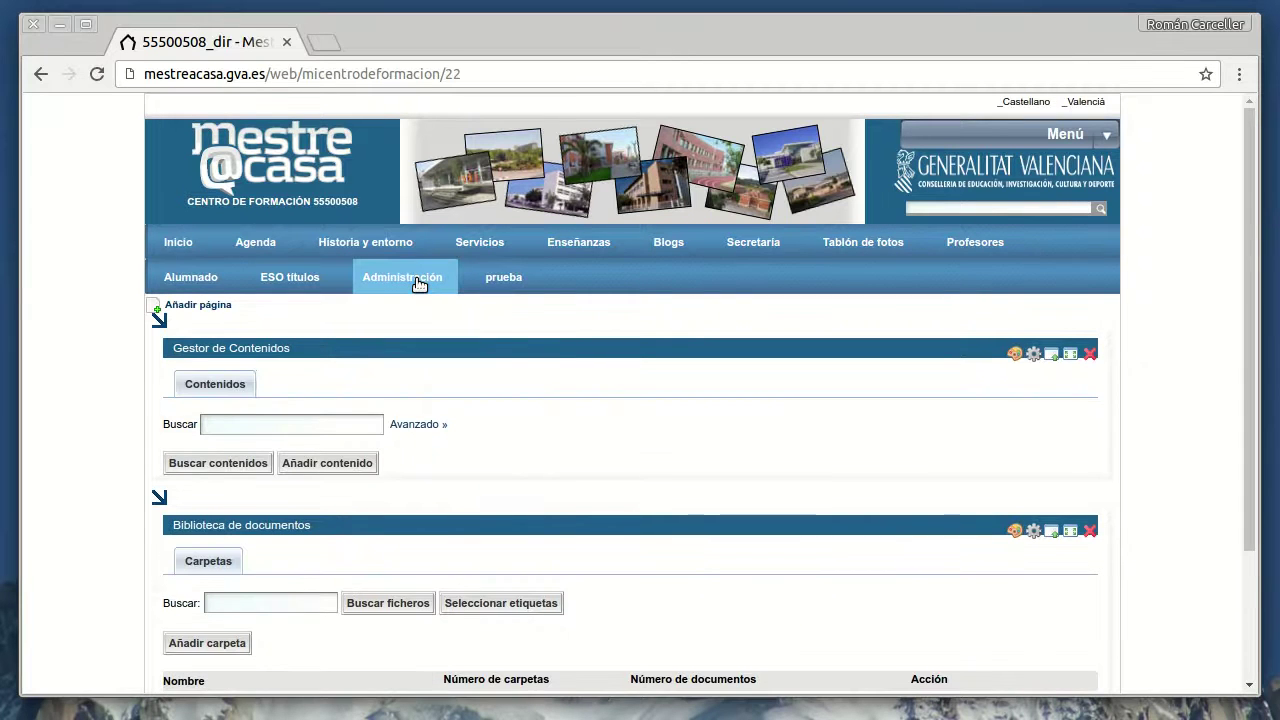
scroll(506, 398, down, 3)
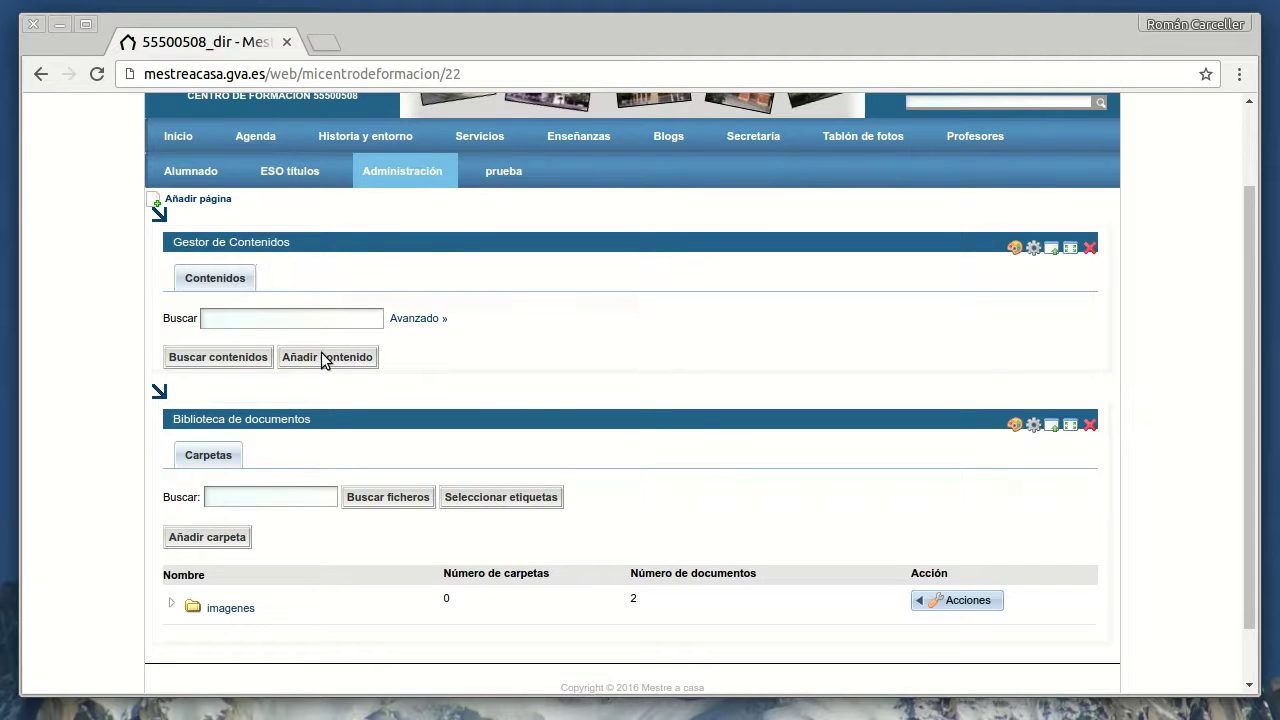
List all contents in the Gestor de Contenidos, look through them and return to the index page
click(223, 357)
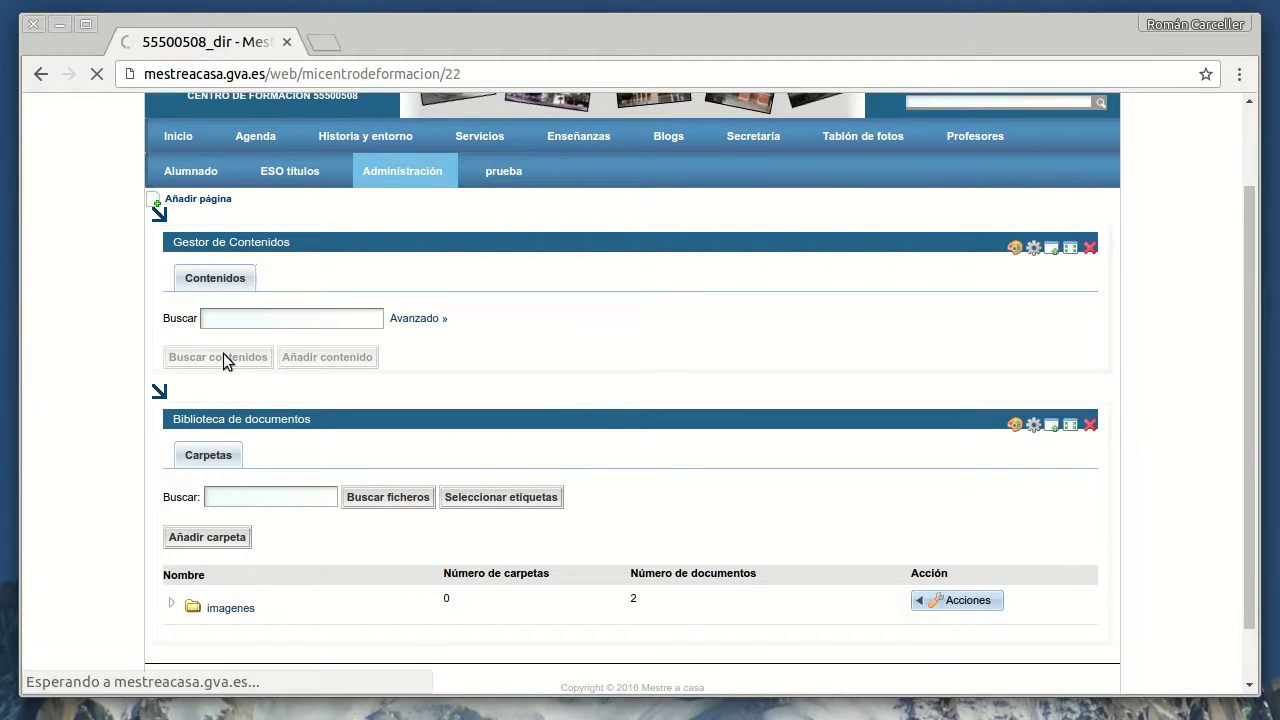
scroll(504, 450, down, 10)
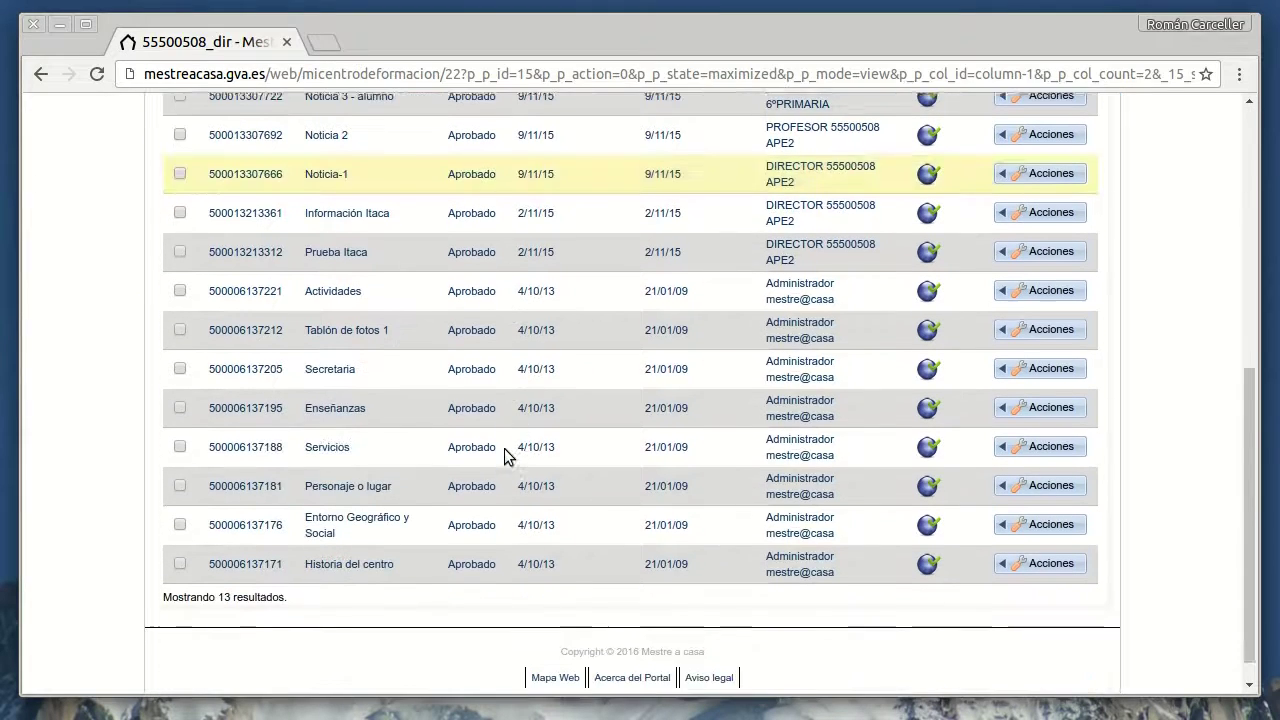
scroll(504, 450, up, 10)
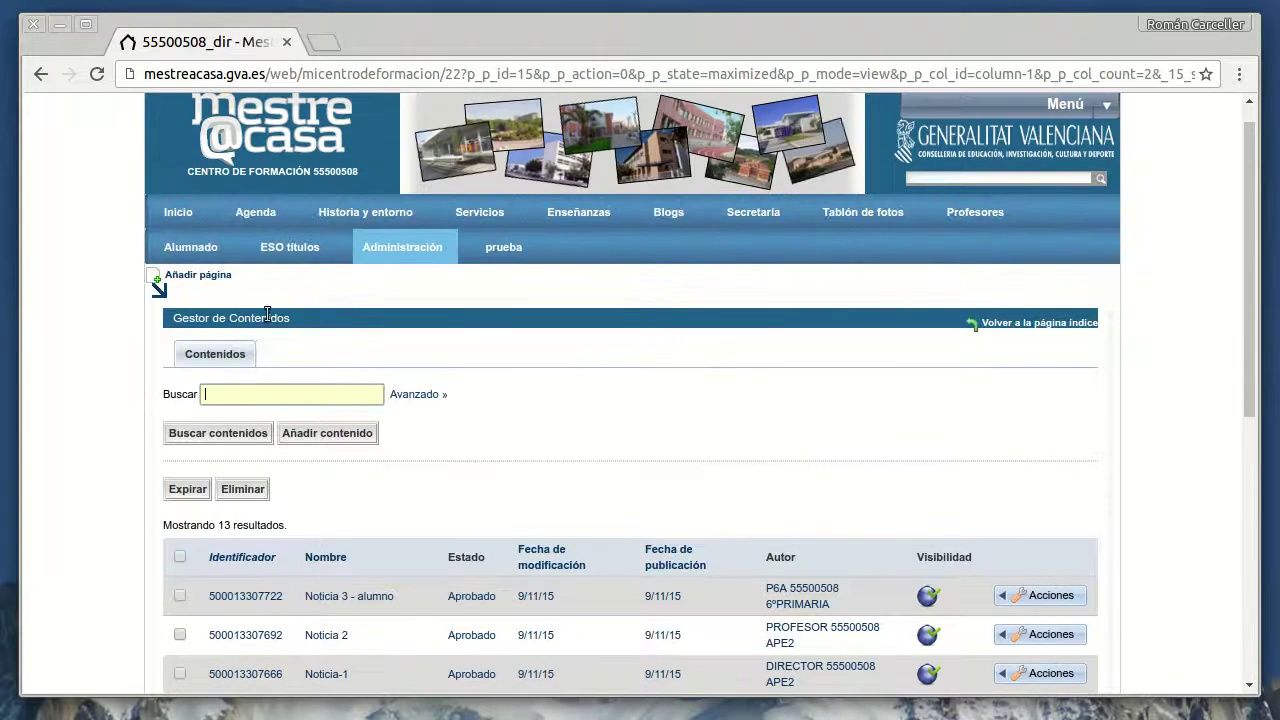
click(1036, 322)
Open the imagenes folder in the Biblioteca de documentos, review its files and return to the index page
scroll(398, 458, down, 3)
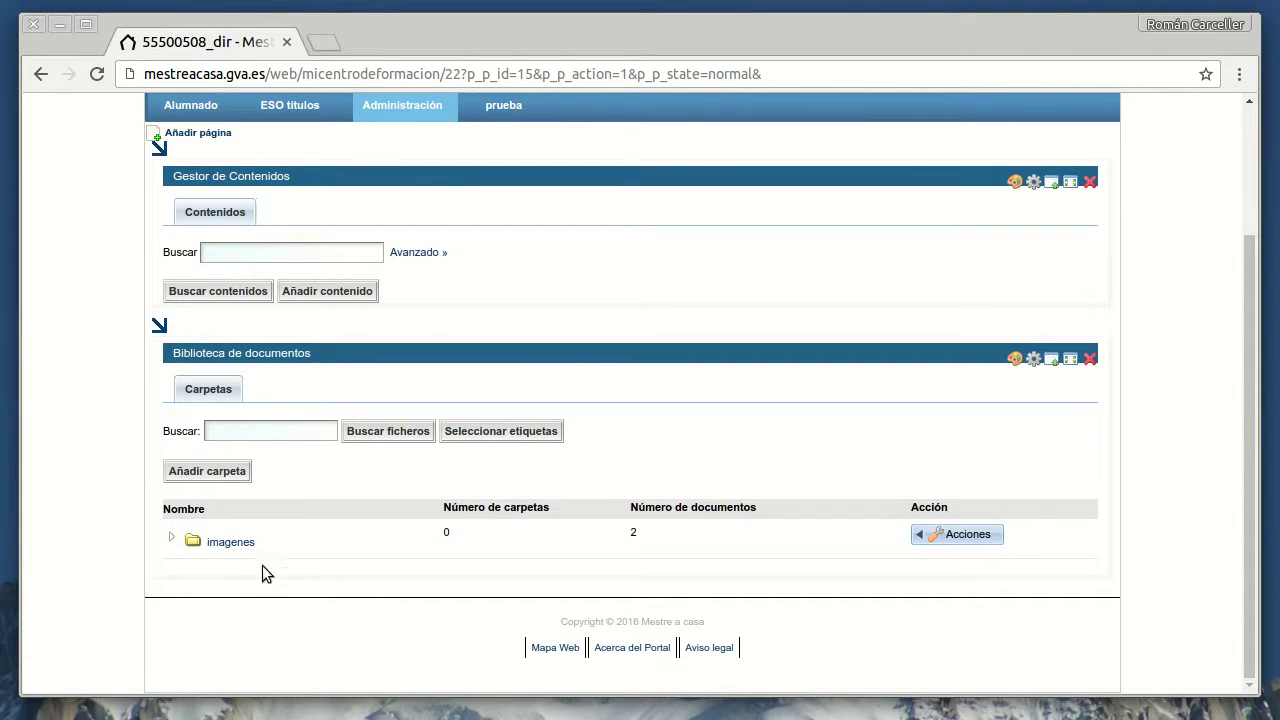
click(213, 546)
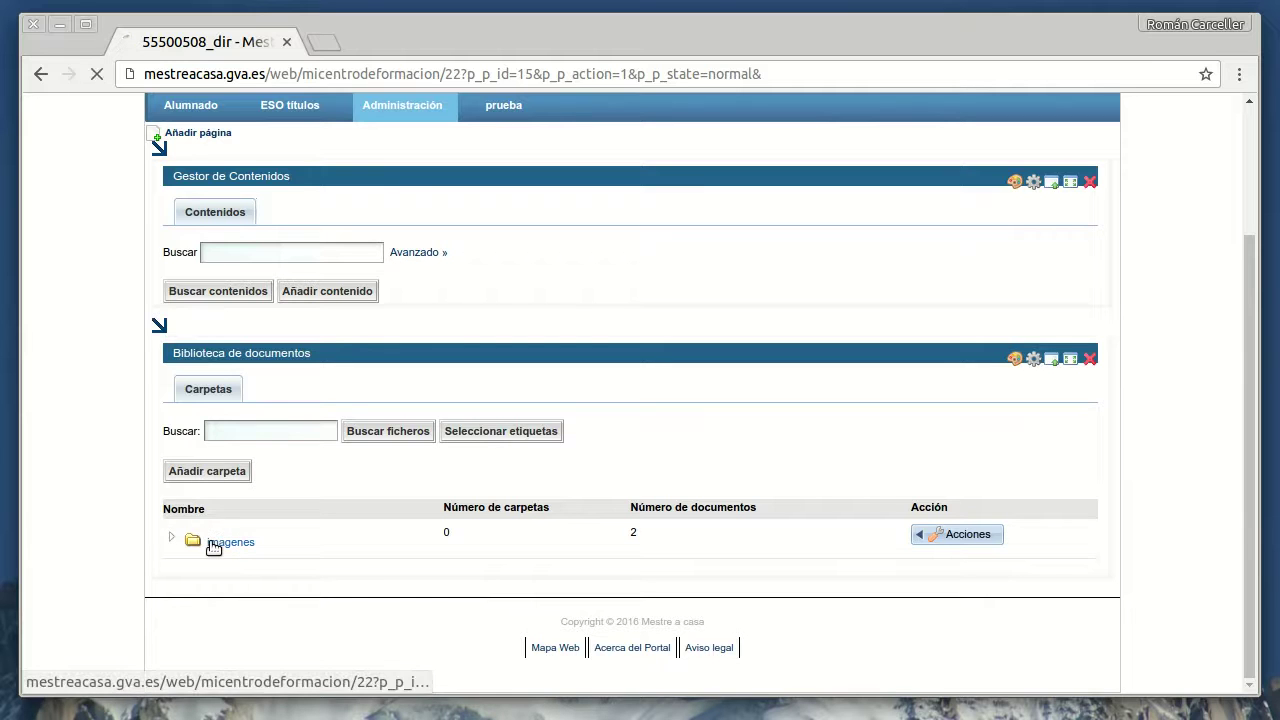
scroll(413, 526, down, 2)
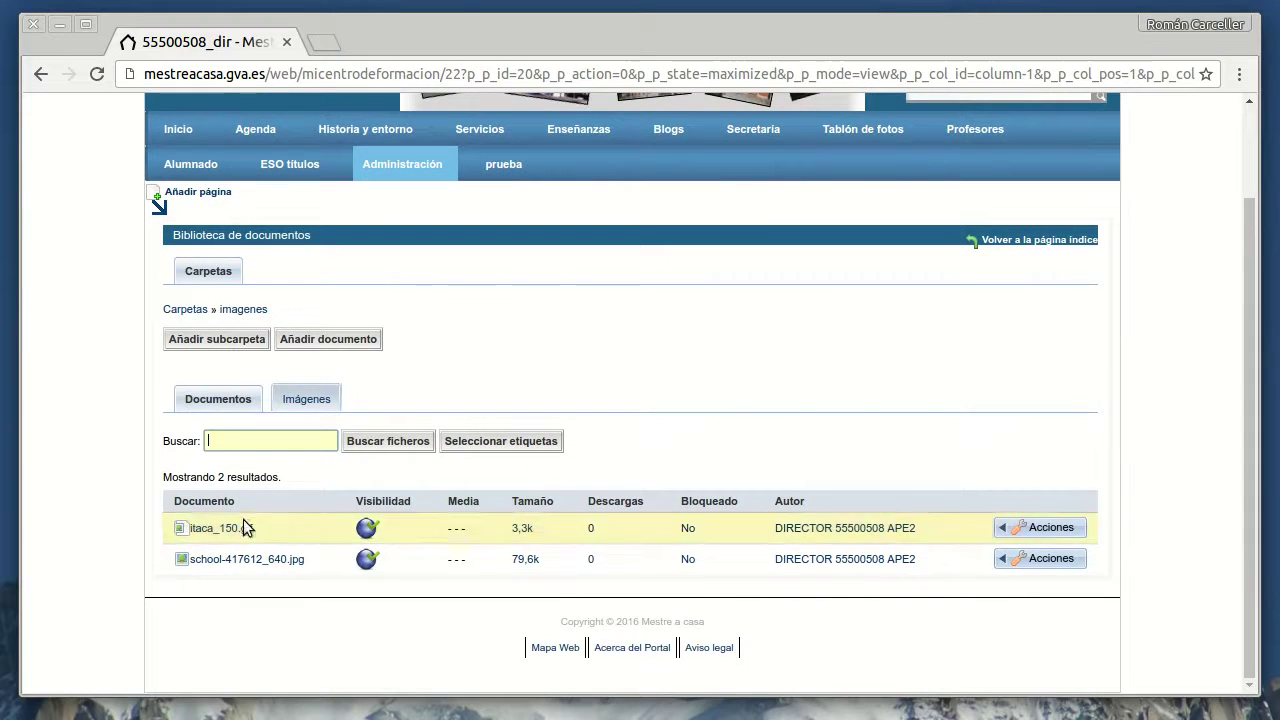
scroll(367, 519, up, 2)
scroll(367, 519, down, 2)
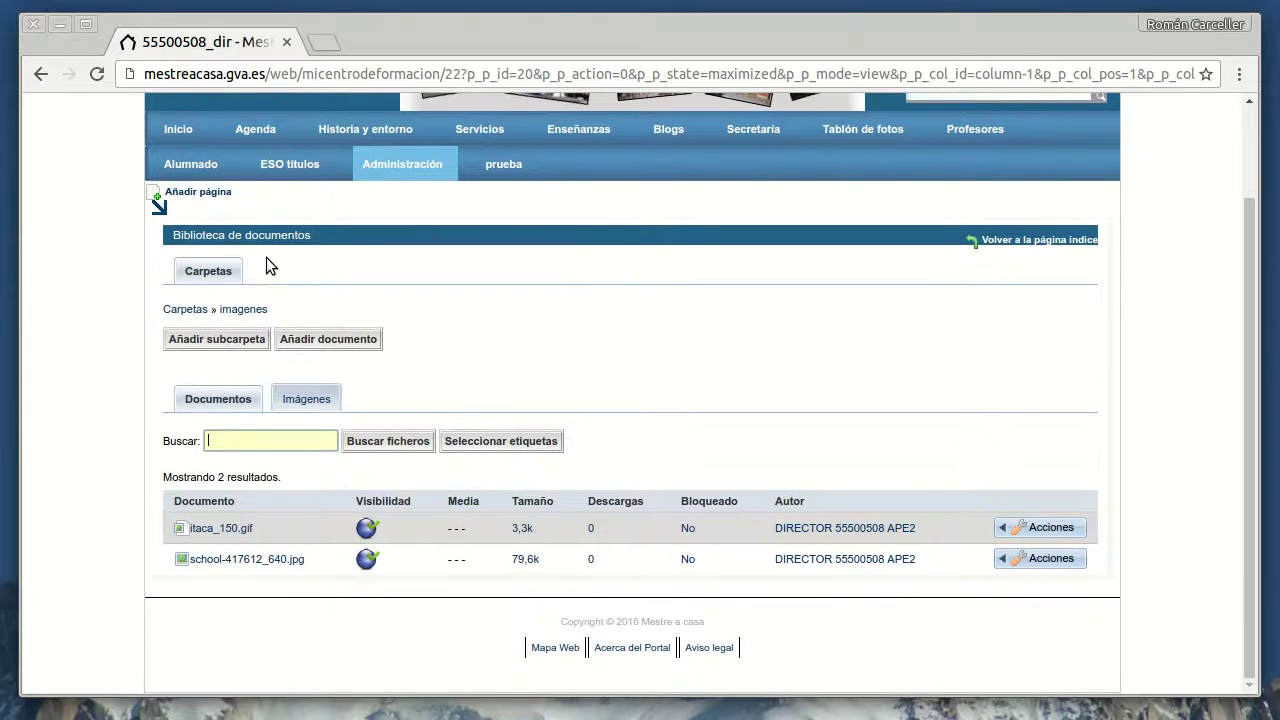
click(1020, 240)
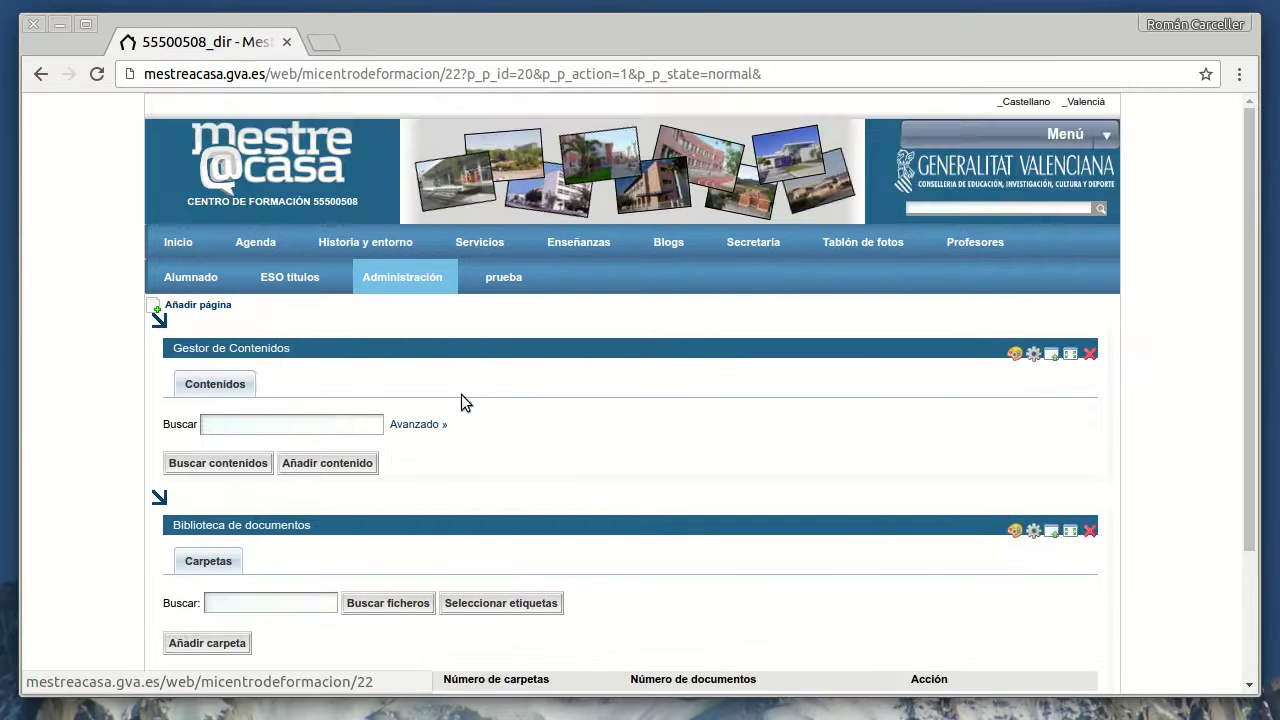
Review the Administración page's organization-role and anonymous permissions in the page configuration, and return to the index page
scroll(588, 432, down, 1)
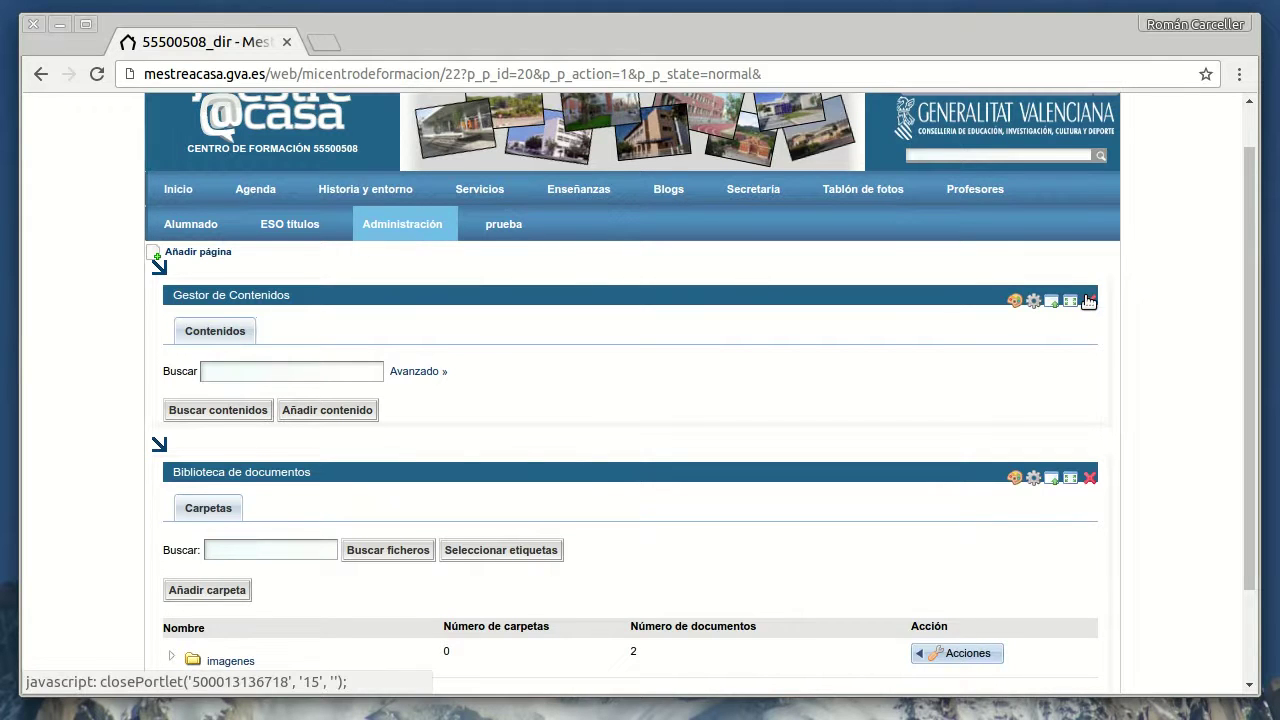
scroll(1090, 300, up, 1)
mouse_move(1108, 140)
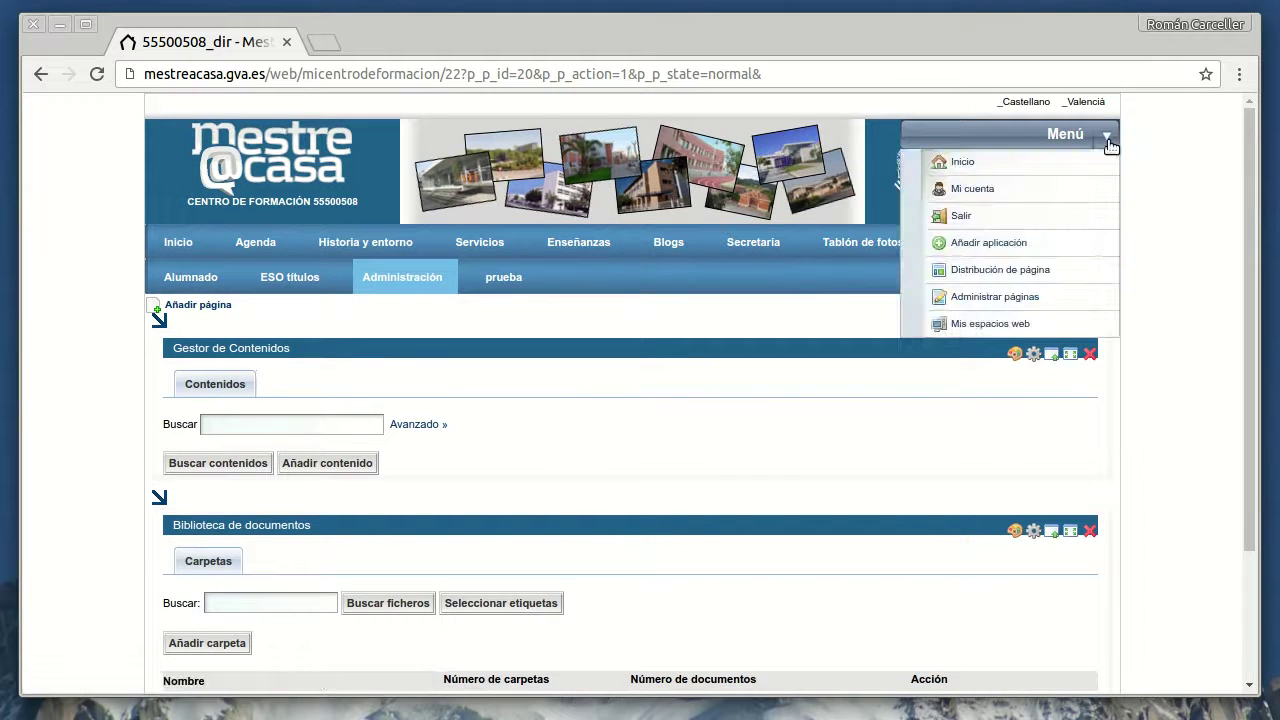
click(1063, 301)
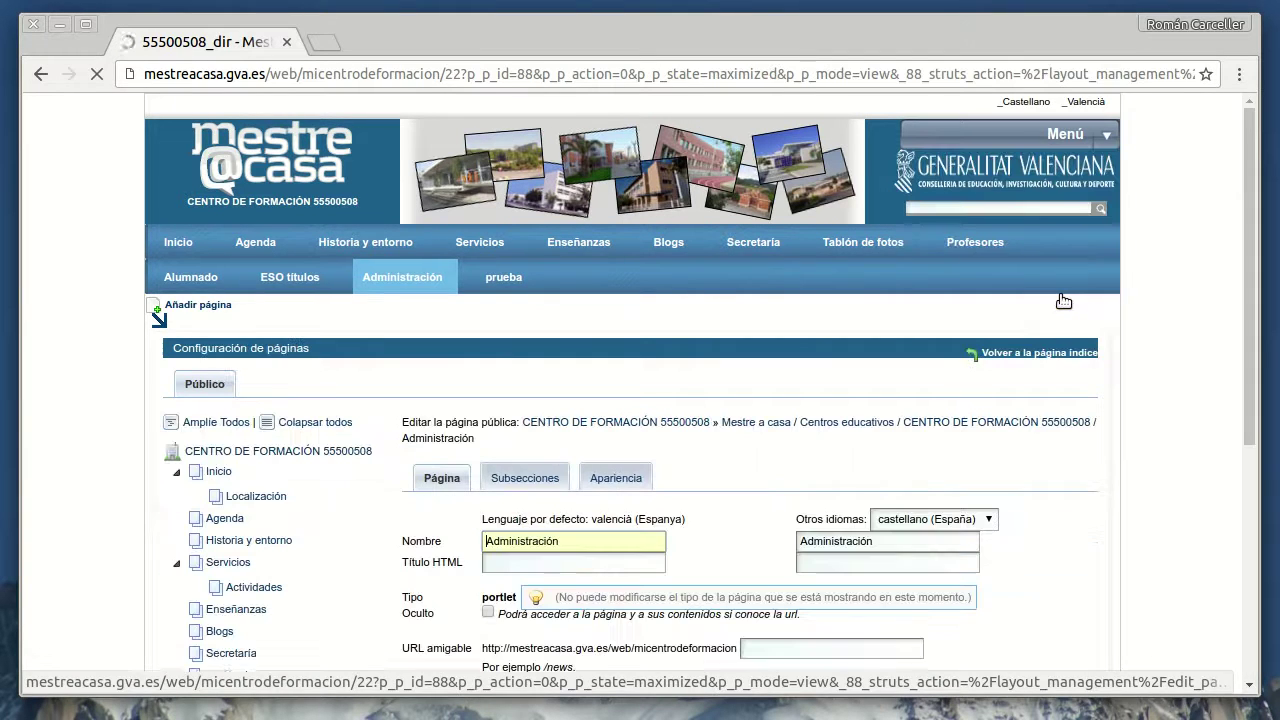
scroll(369, 431, down, 5)
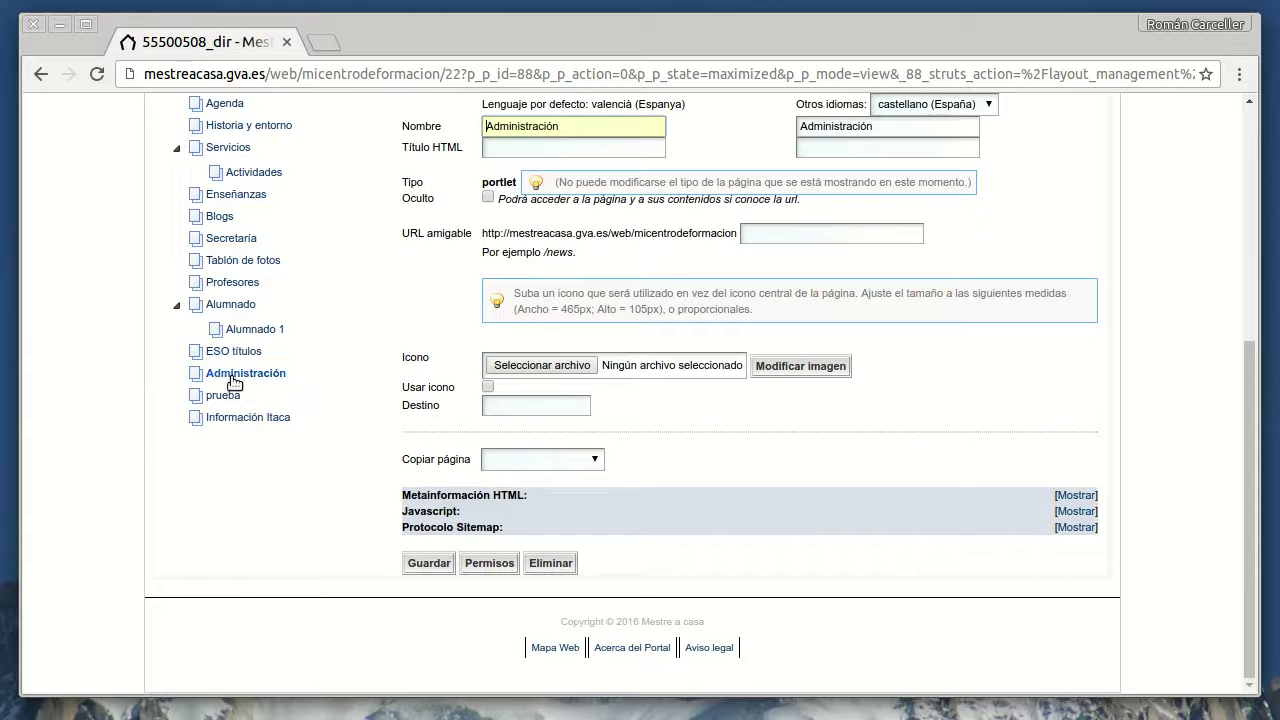
click(489, 563)
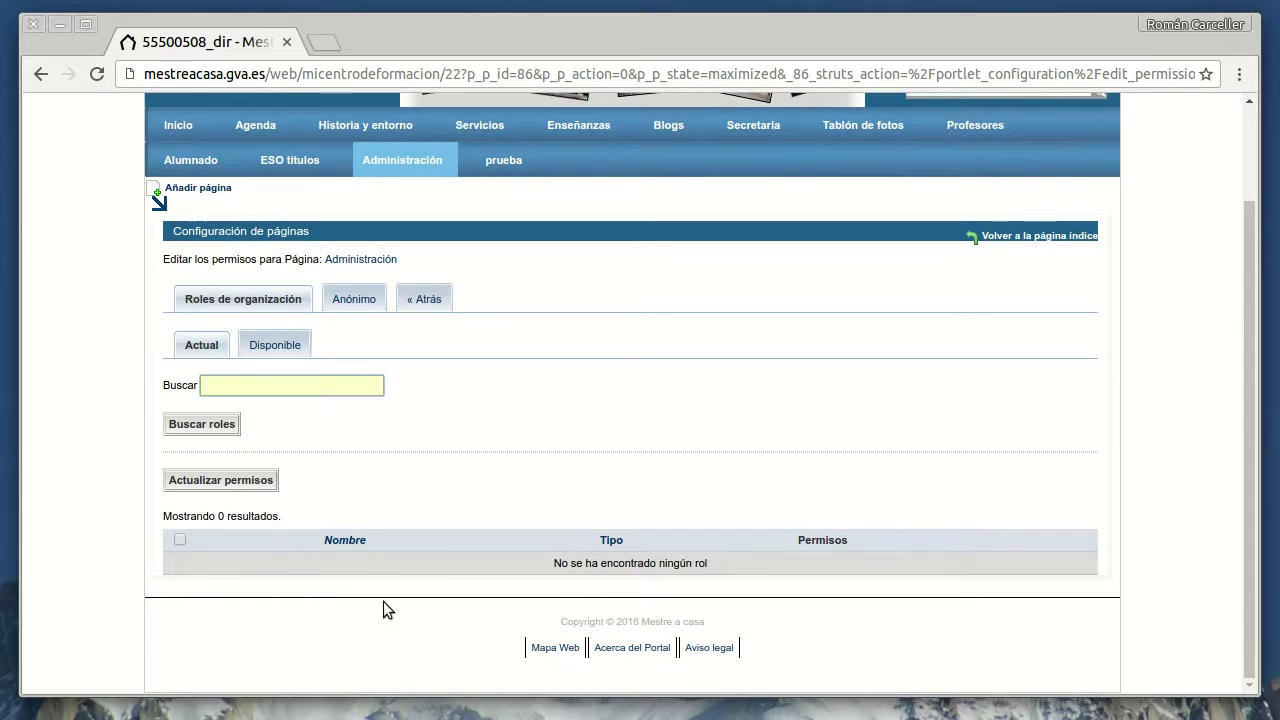
click(349, 302)
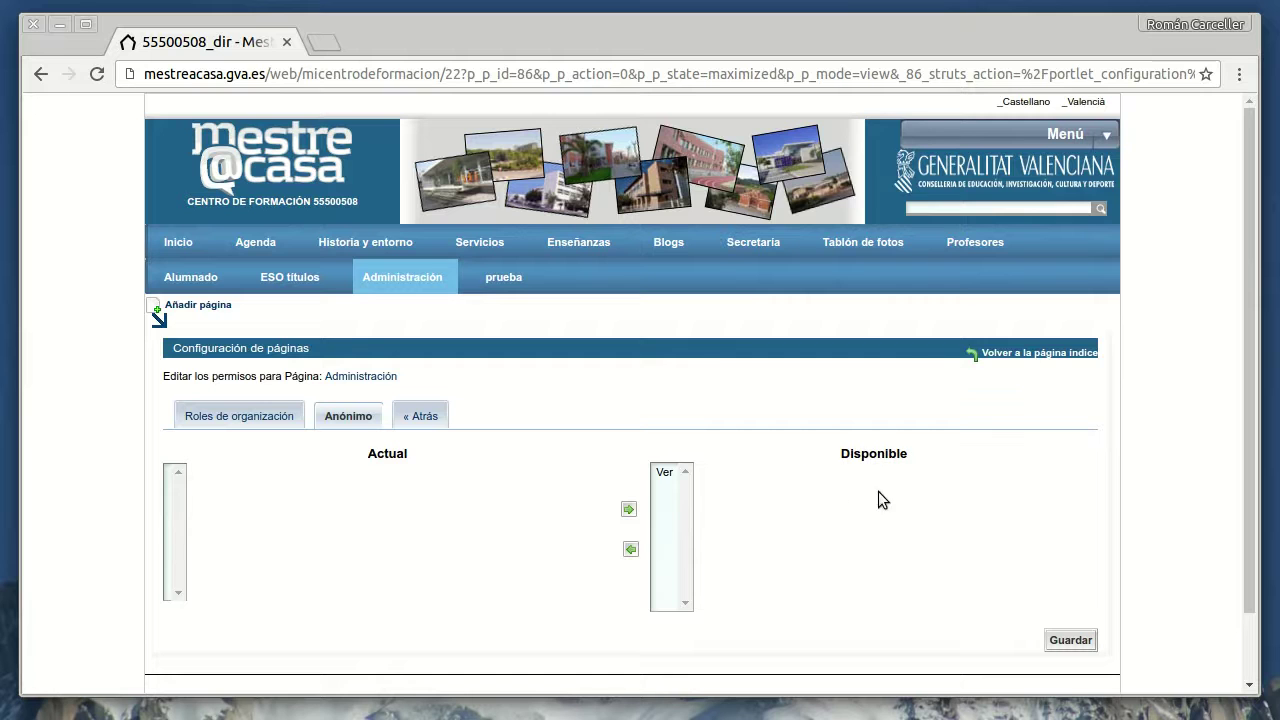
click(1081, 352)
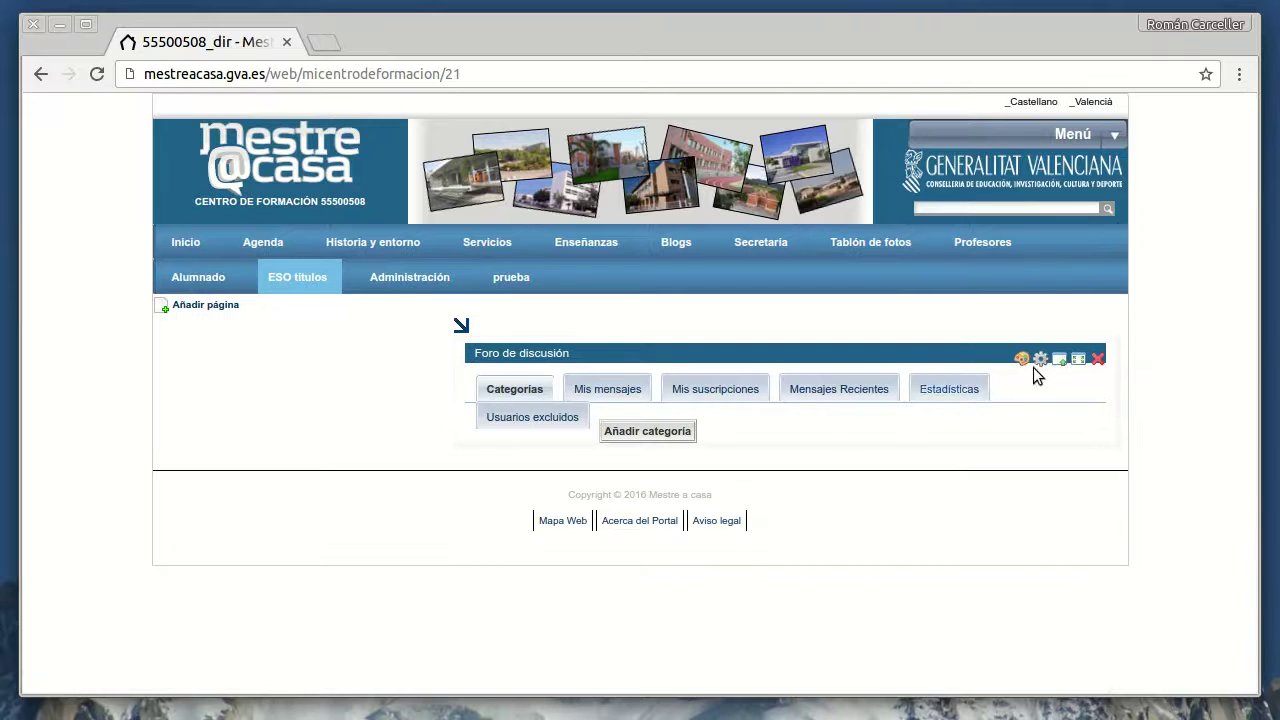
Review the ESO títulos page's organization-role and anonymous permissions in the page configuration
mouse_move(1112, 133)
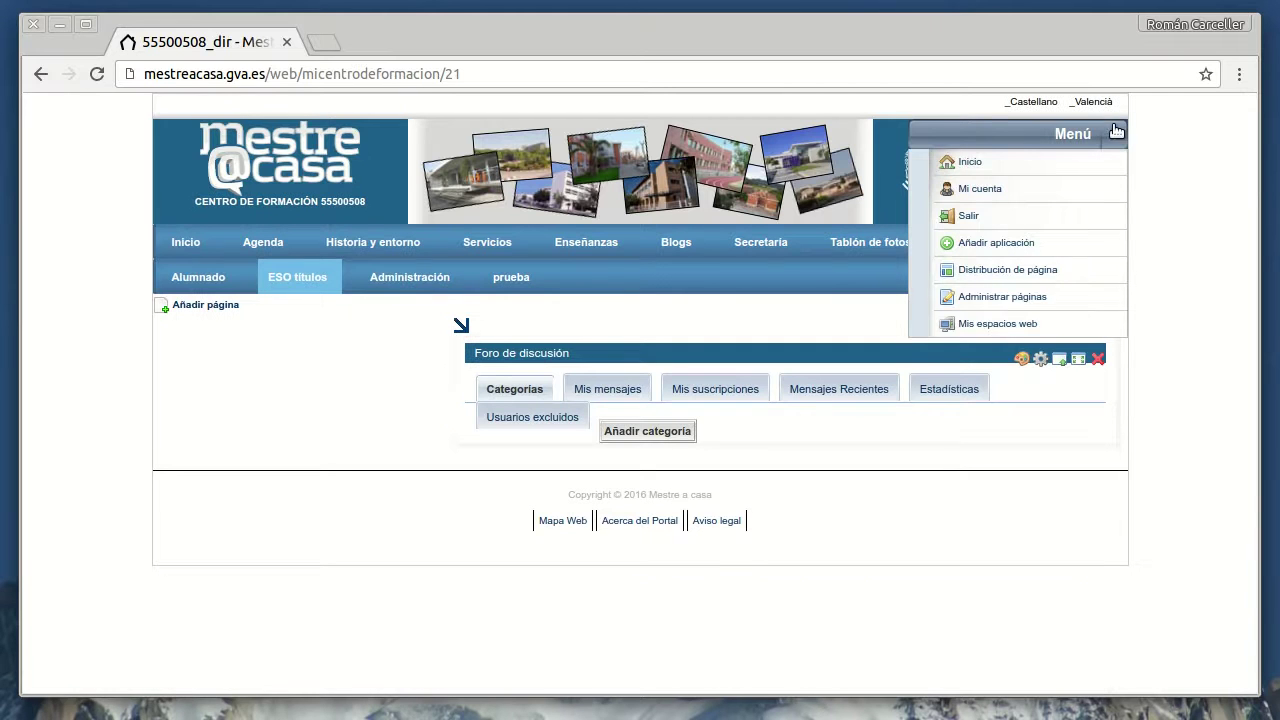
click(1087, 300)
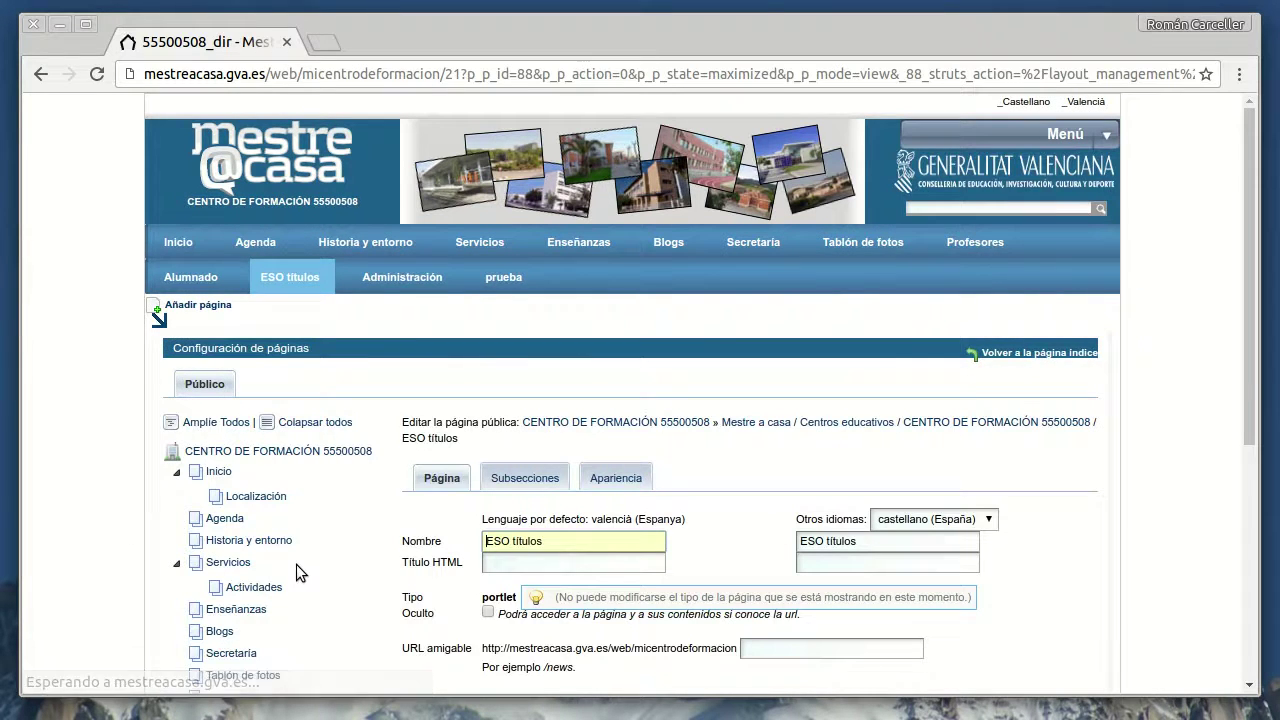
scroll(301, 560, down, 3)
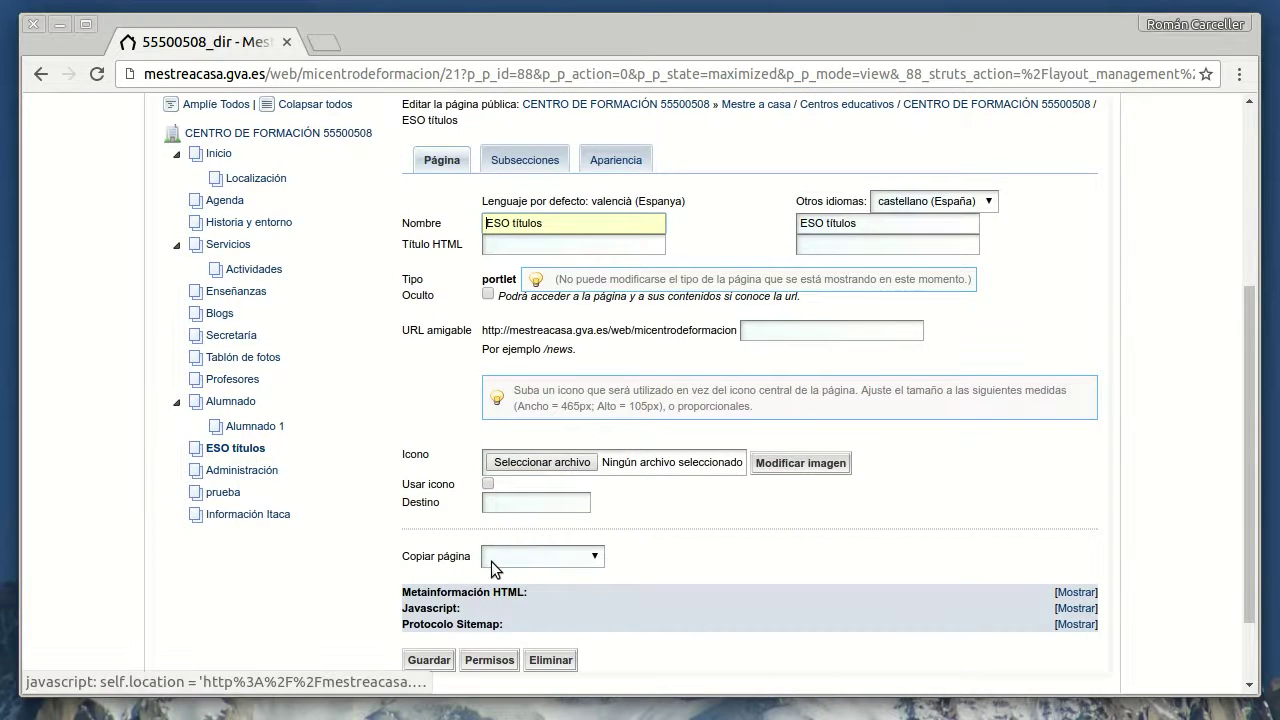
scroll(479, 553, down, 2)
click(482, 564)
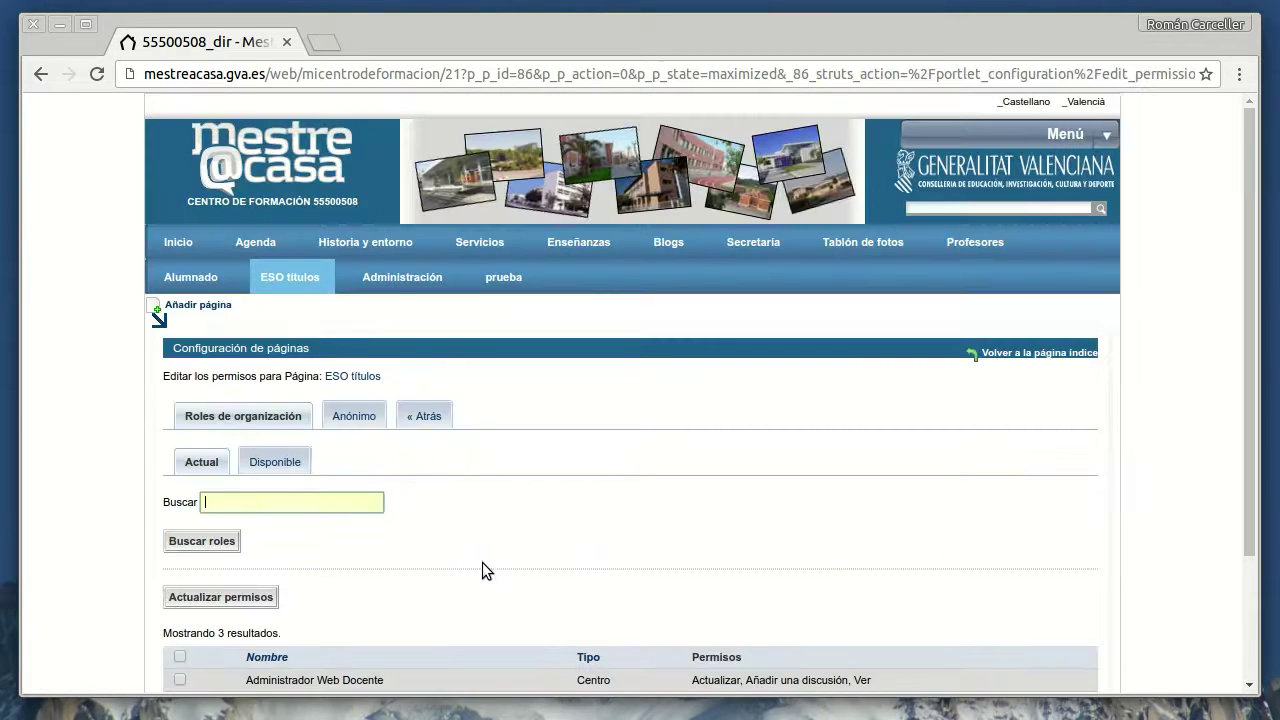
scroll(470, 500, down, 2)
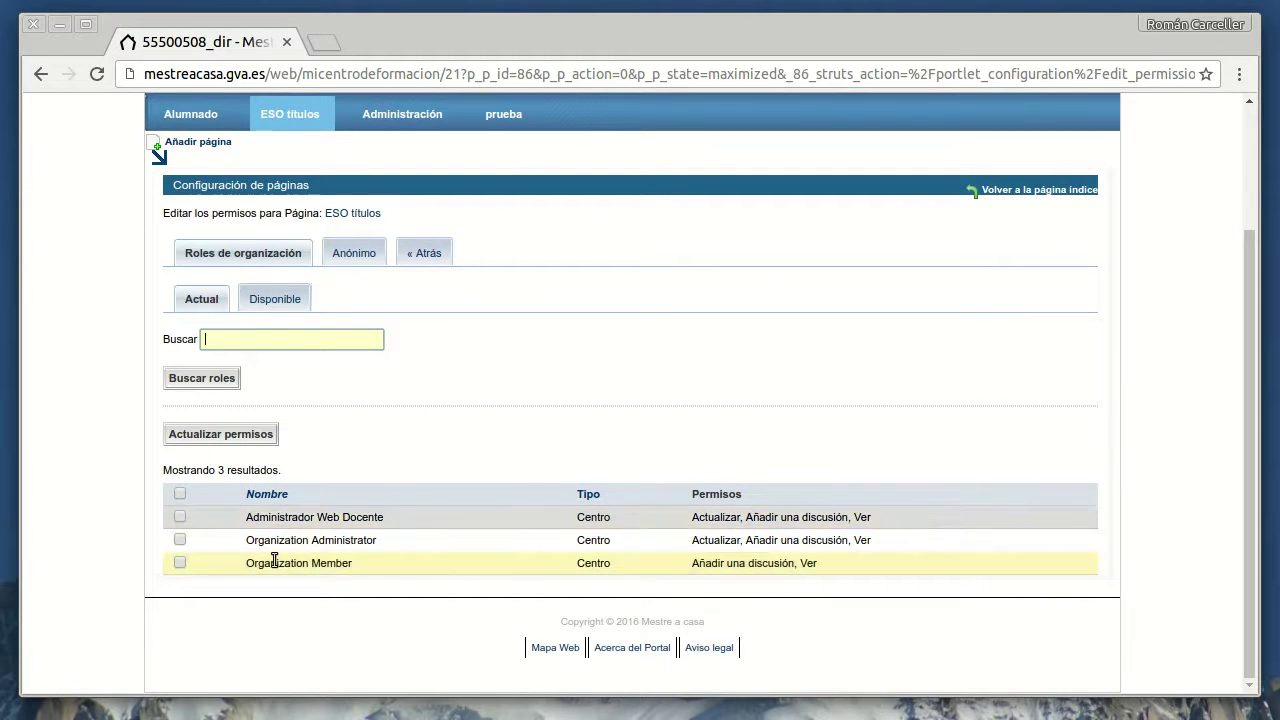
click(360, 256)
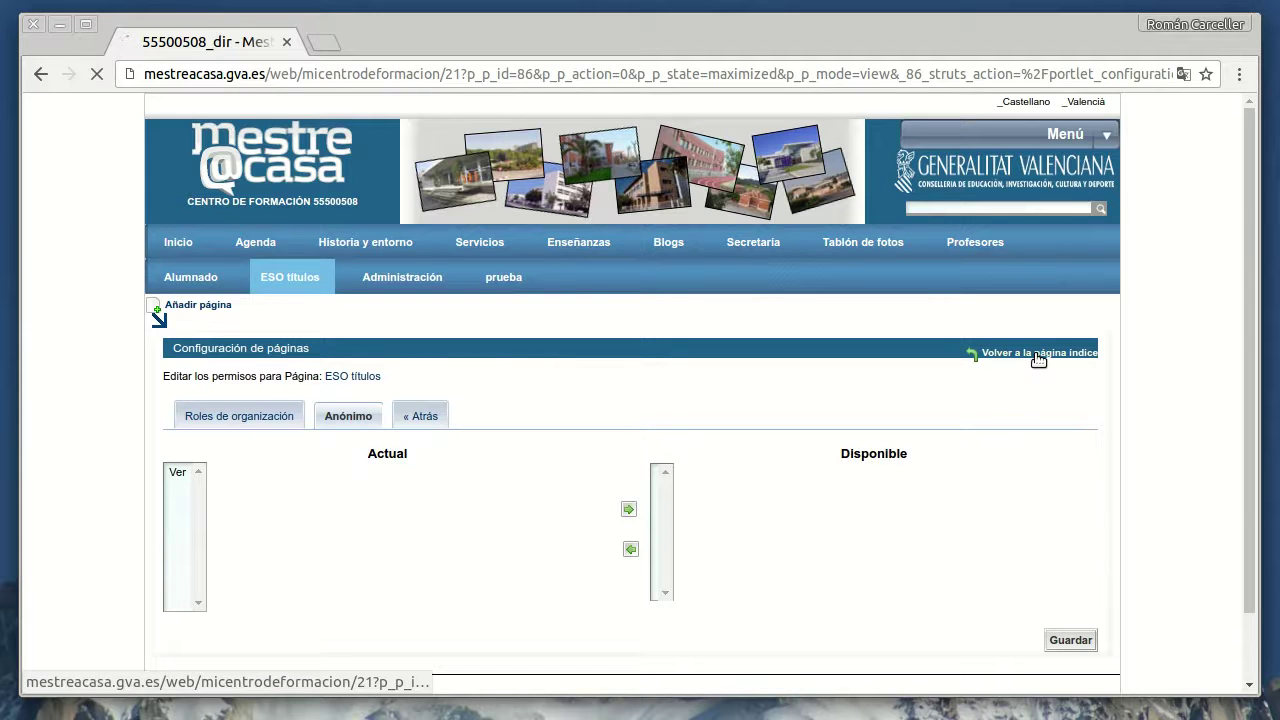
Return to the Administración page and look over its content manager and document library
click(383, 285)
scroll(396, 277, down, 1)
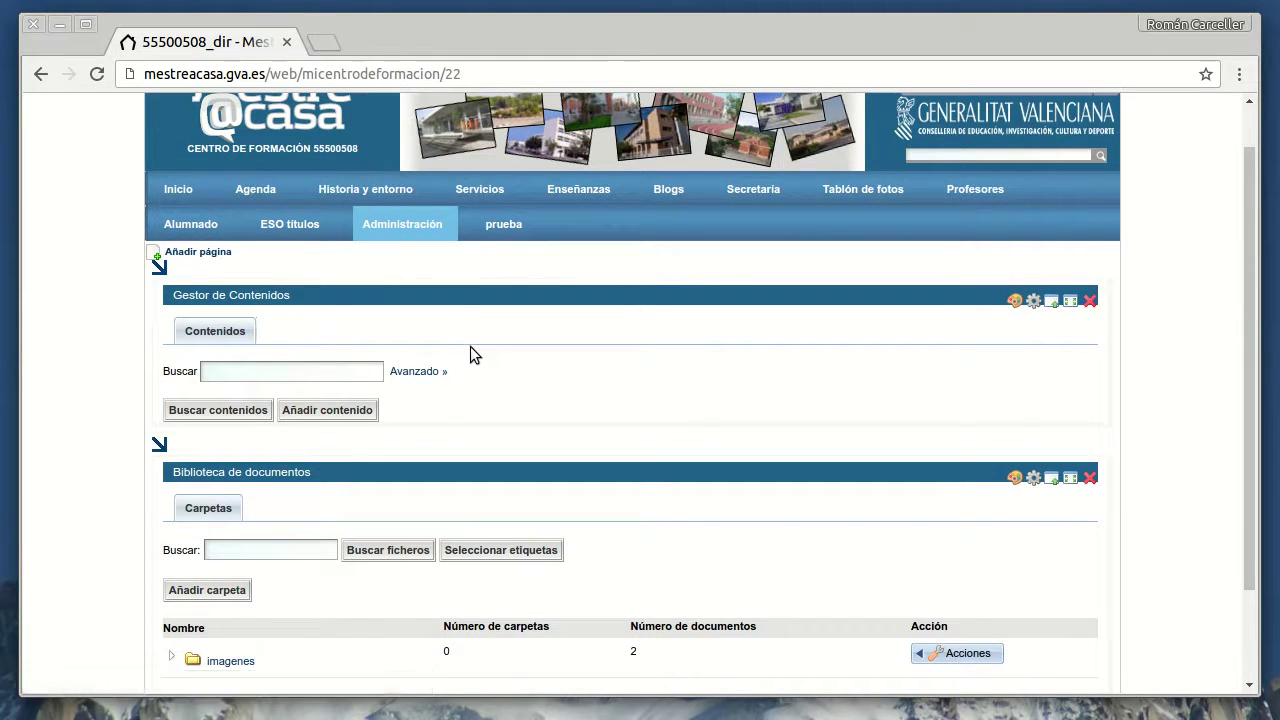
scroll(199, 351, down, 1)
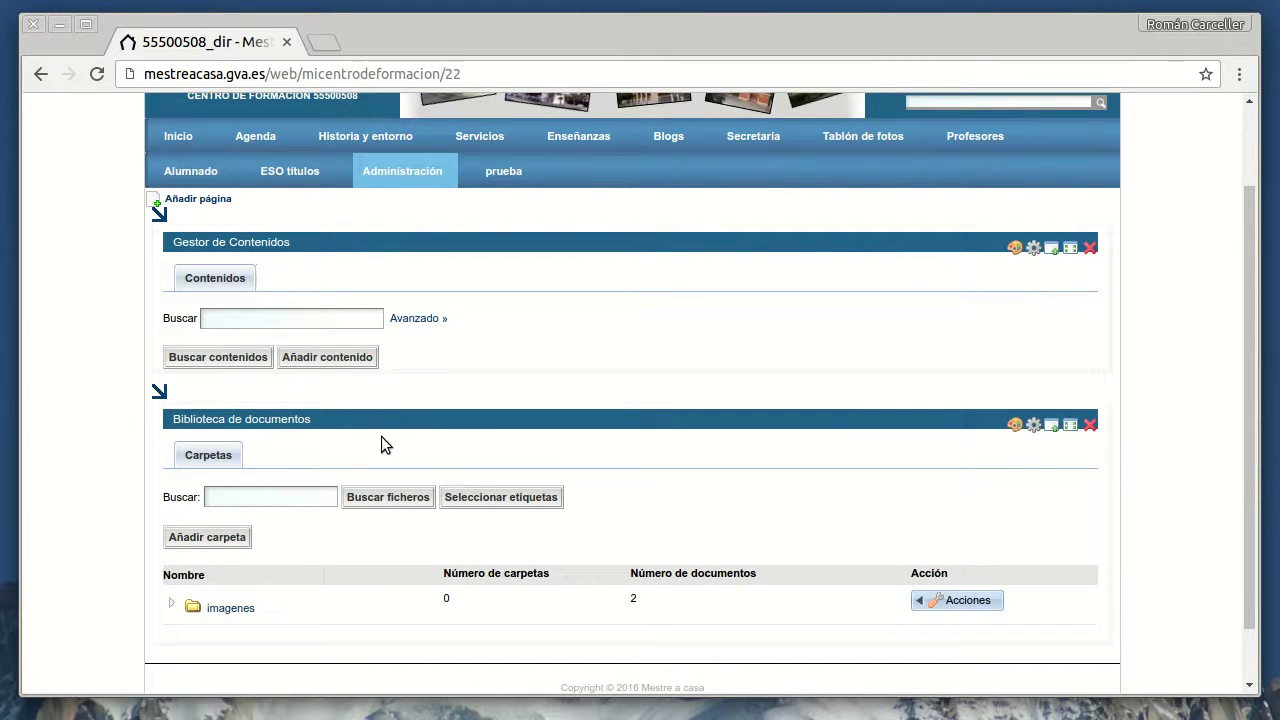
scroll(381, 444, up, 1)
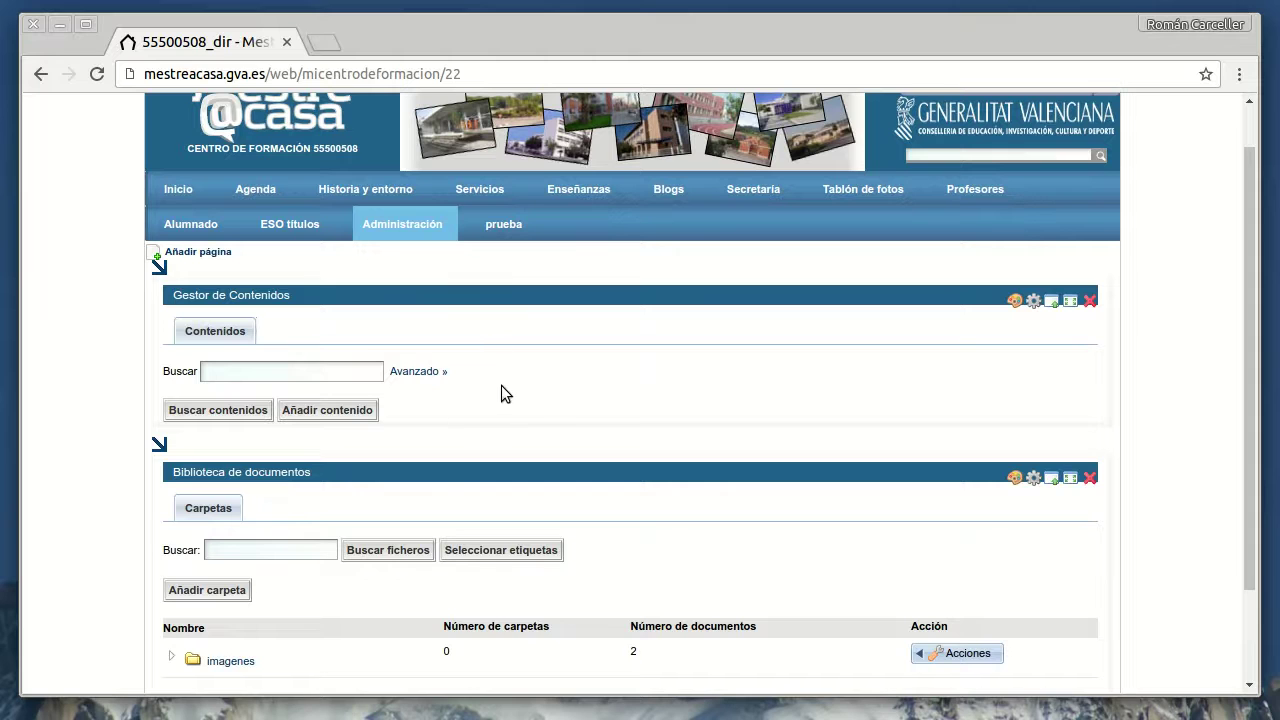
scroll(501, 393, up, 1)
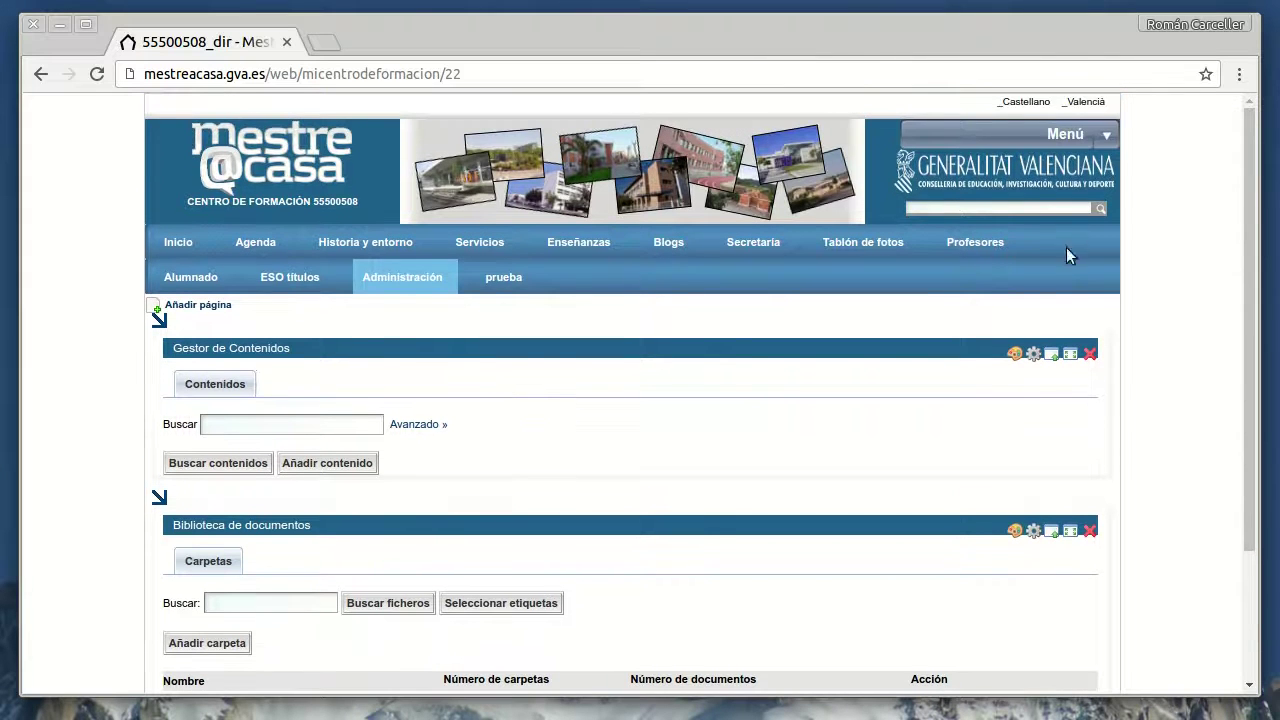
Open the page configuration and select the centre's root node in the page tree
mouse_move(1108, 140)
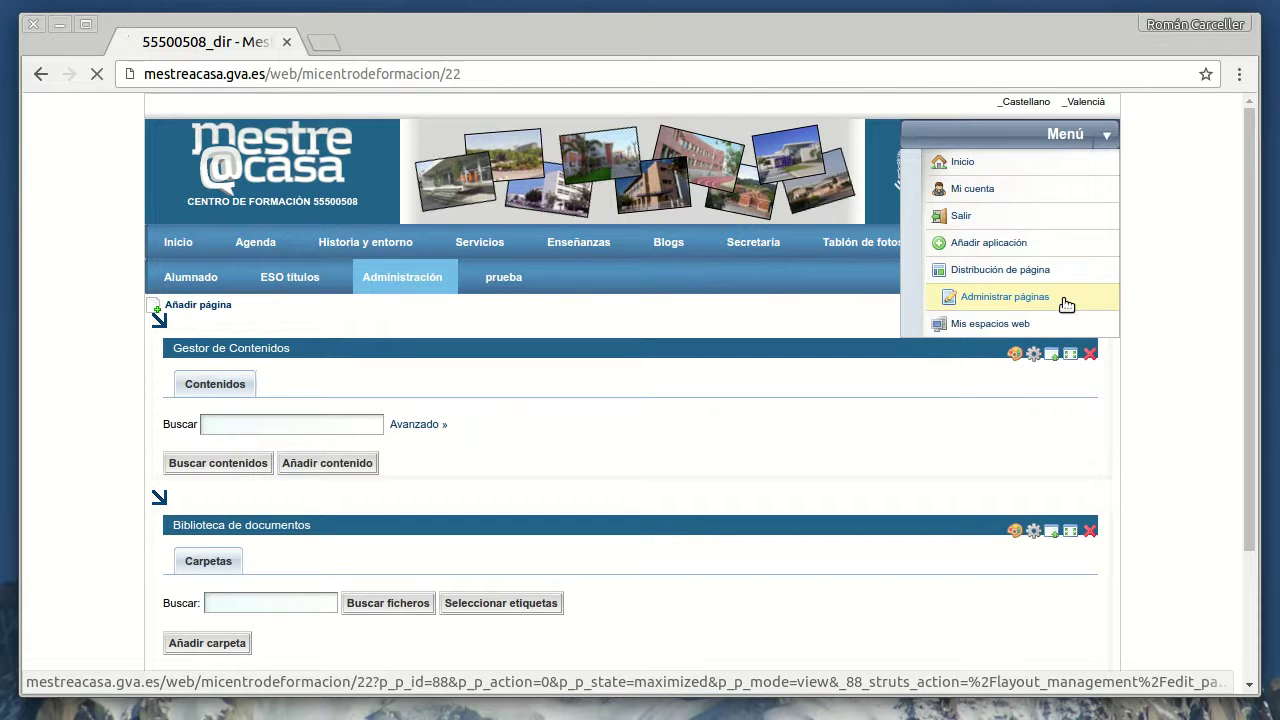
click(1065, 300)
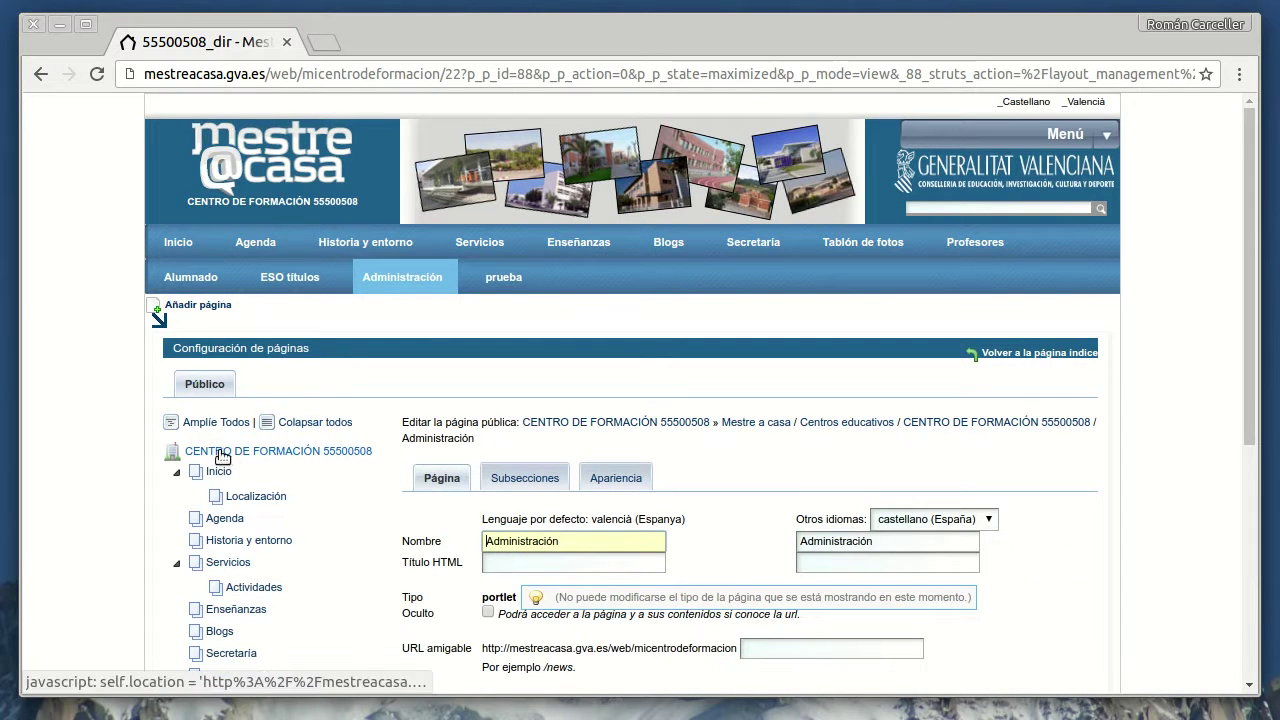
click(258, 456)
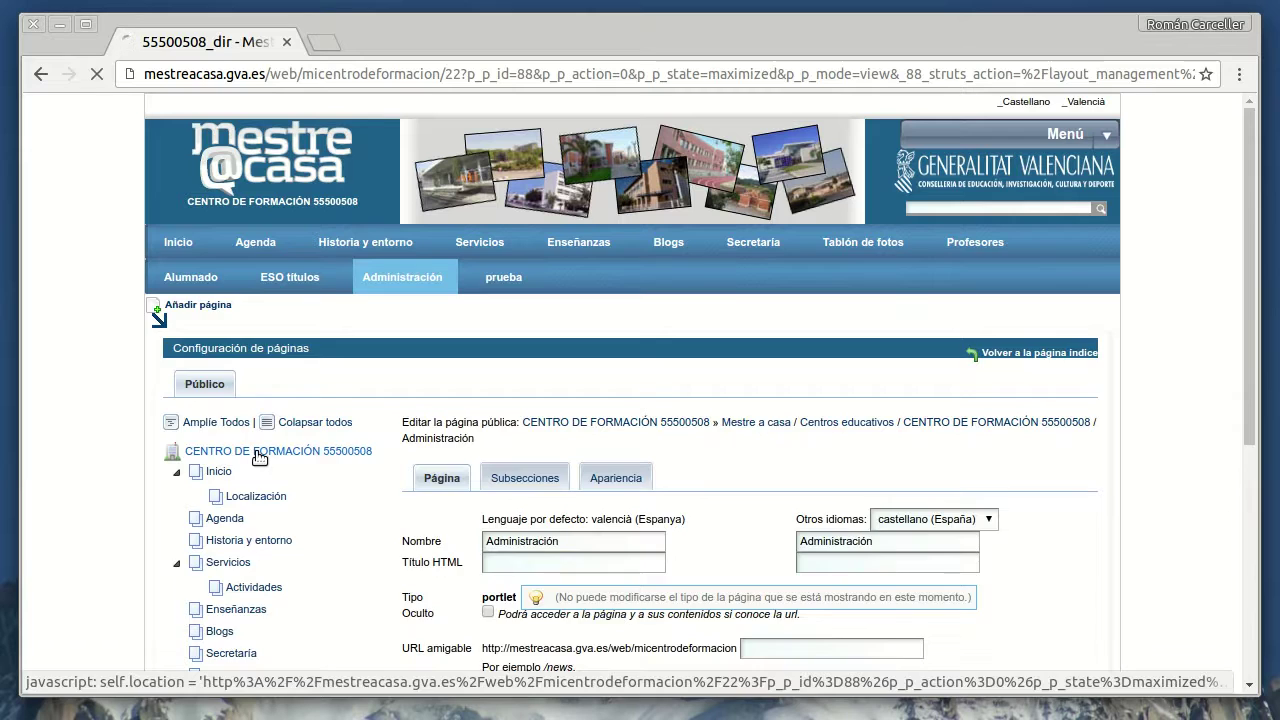
Add a new Portlets page named Administración 2 under the centre's root node
scroll(488, 480, down, 1)
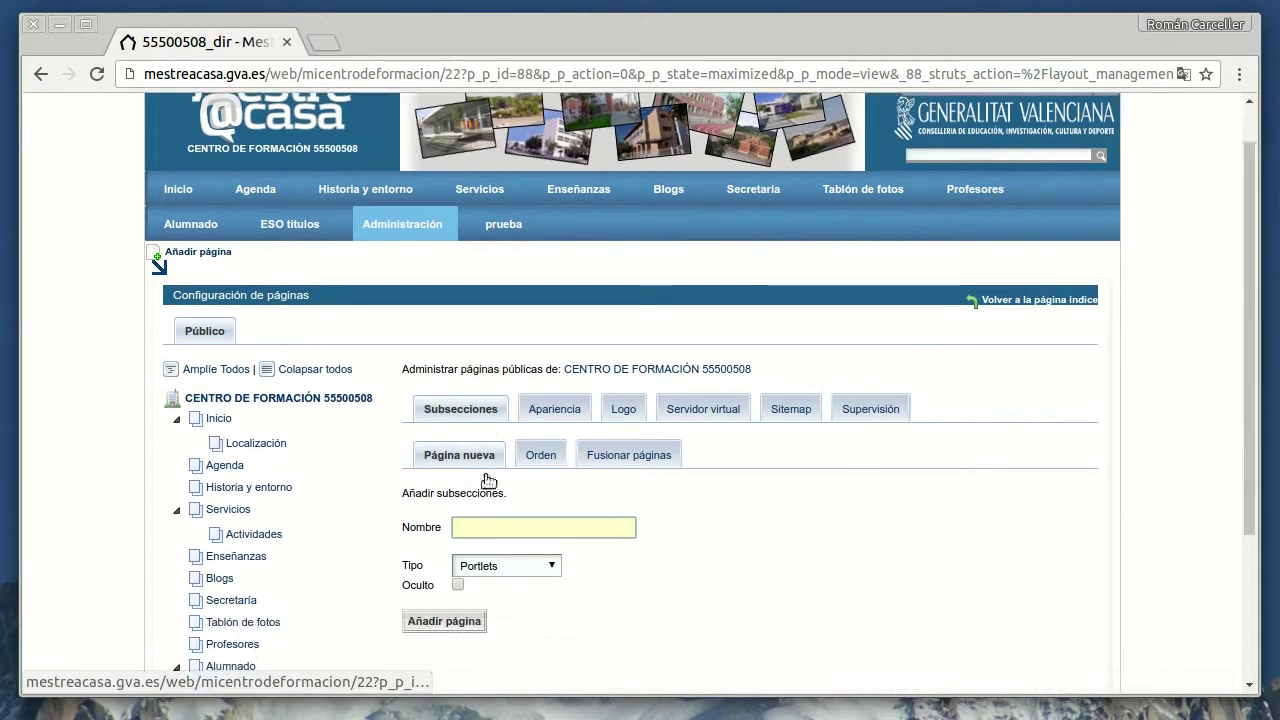
scroll(488, 480, down, 1)
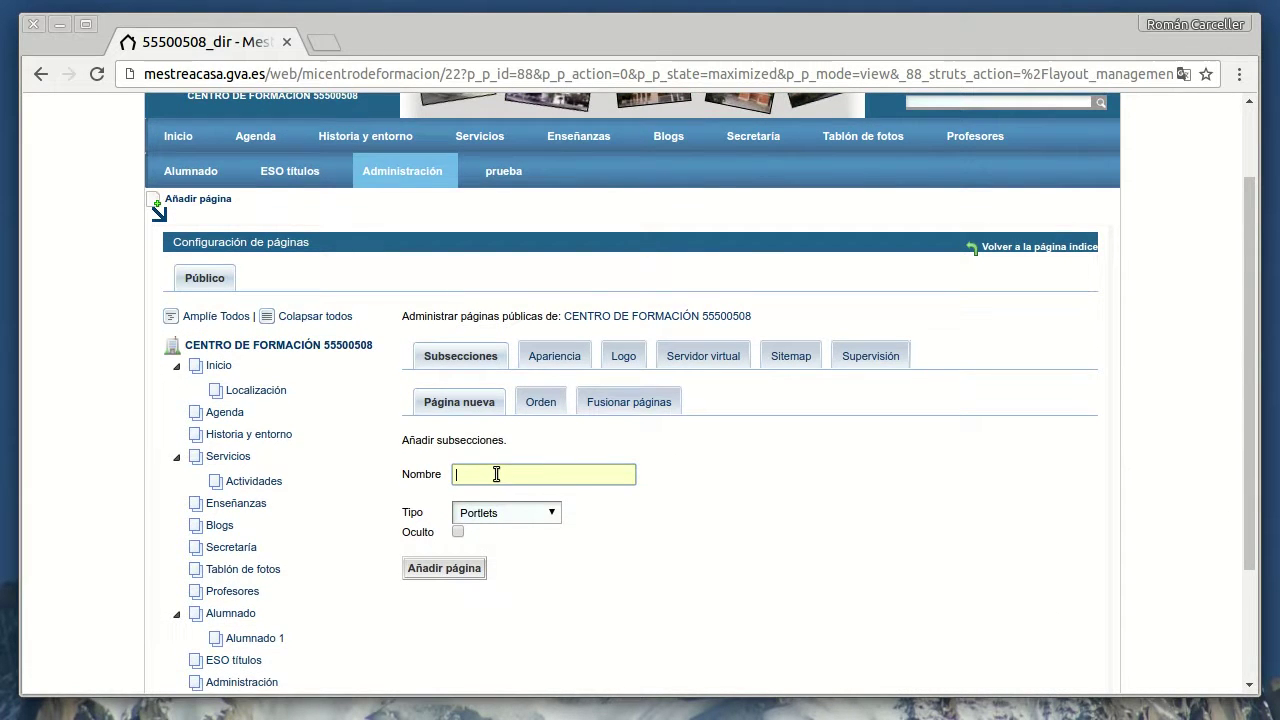
text(A)
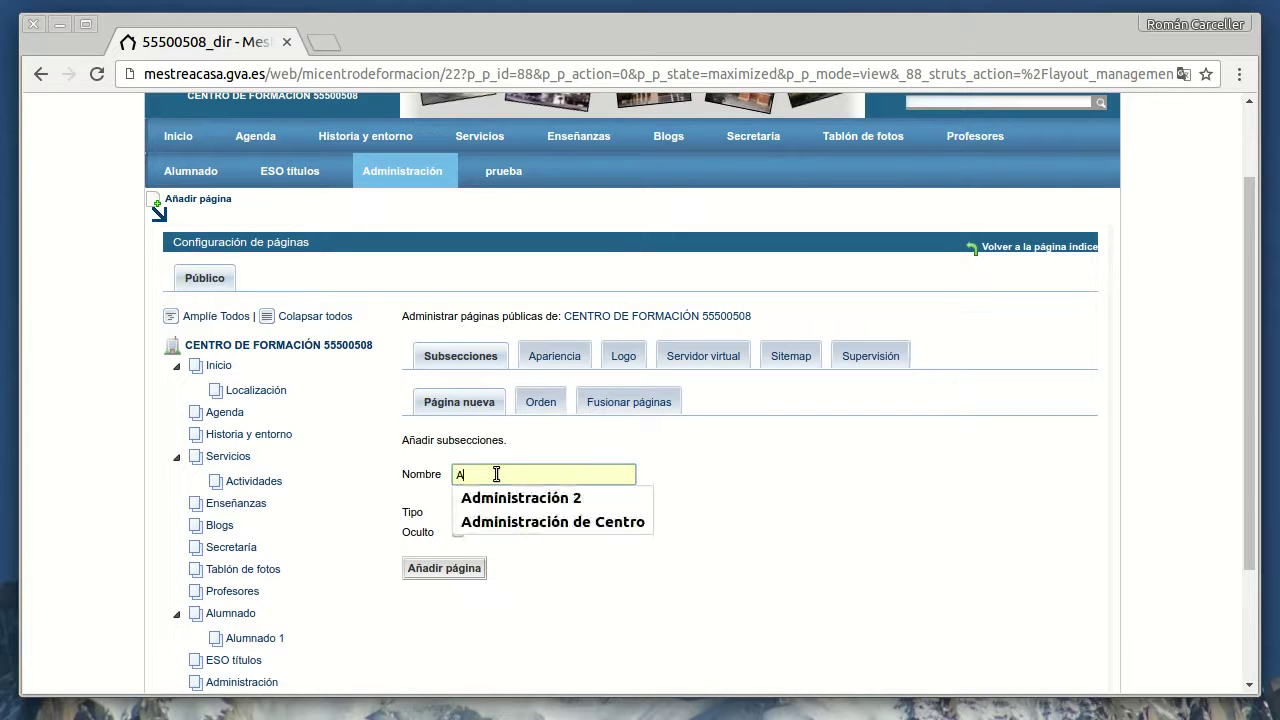
key(Down)
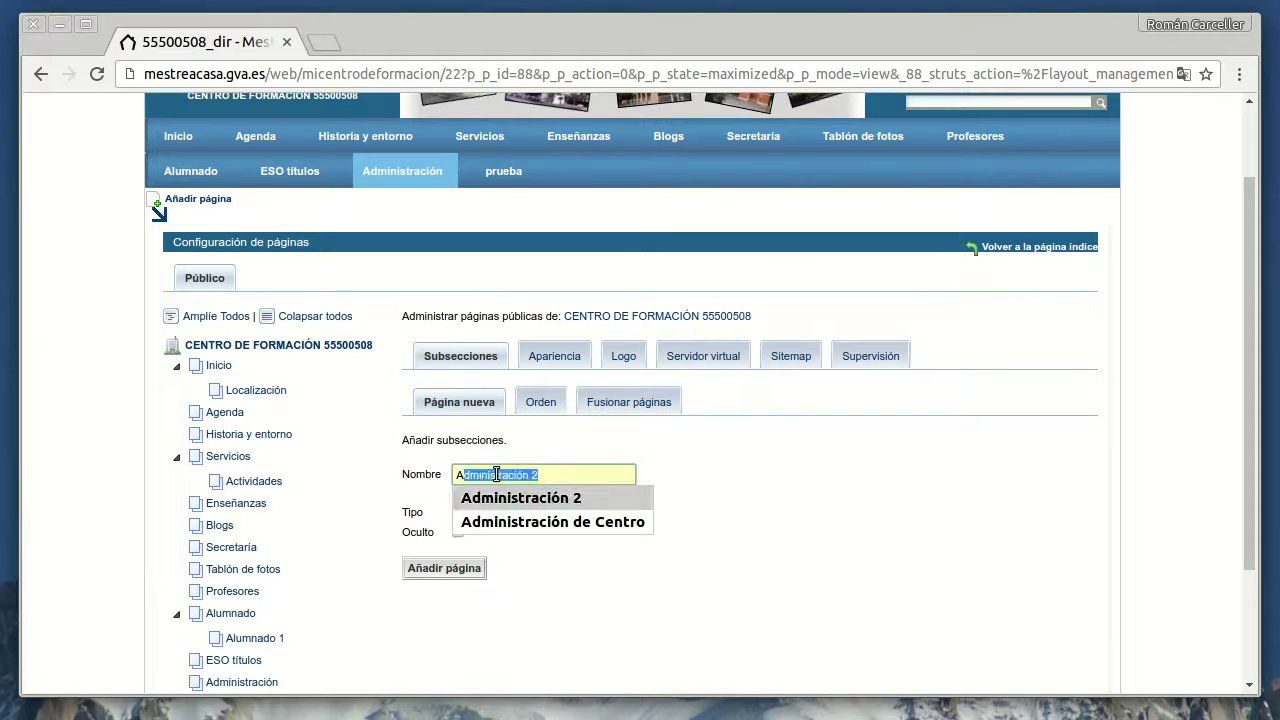
key(Return)
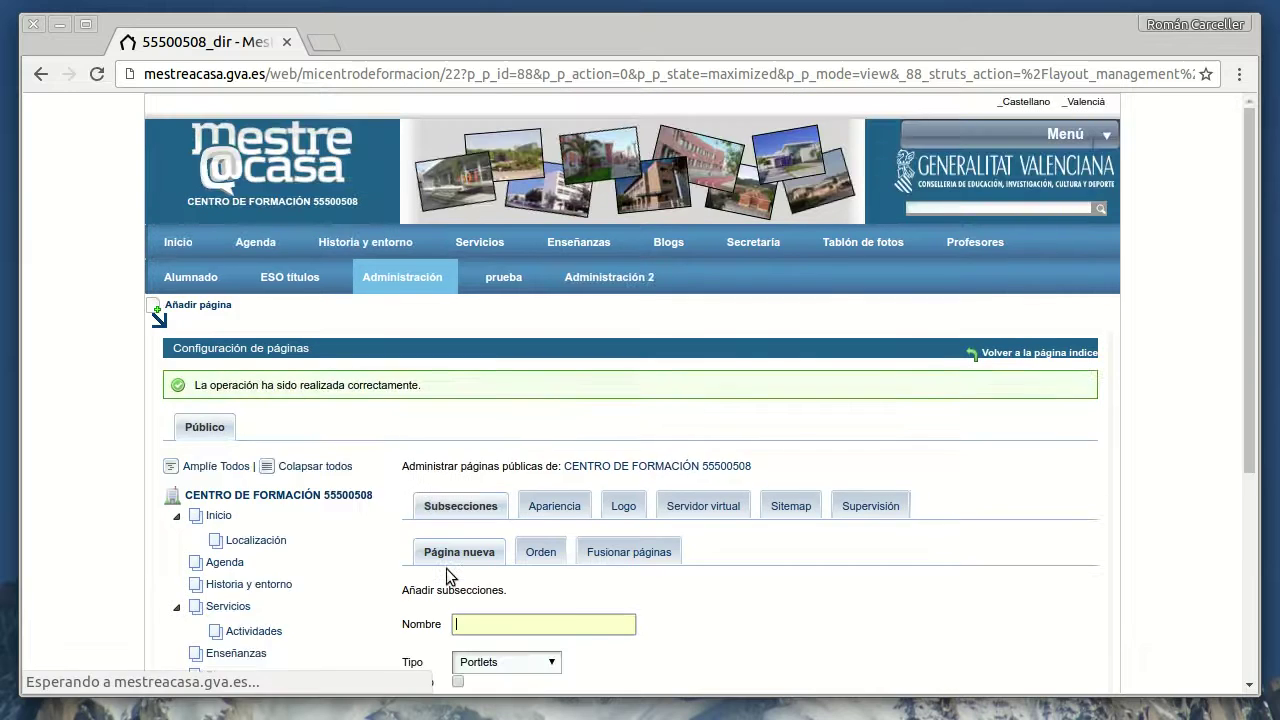
Select the Administración 2 page in the page tree and open its permissions for editing
scroll(446, 568, down, 5)
scroll(440, 573, down, 1)
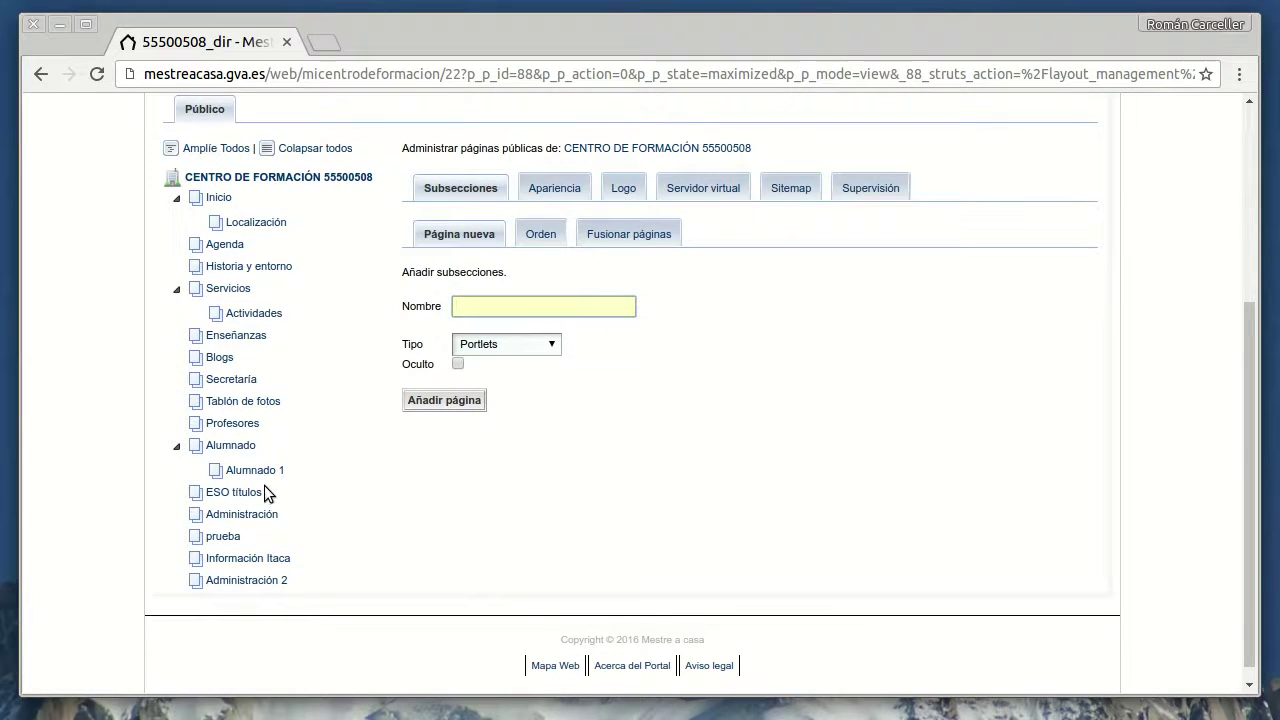
click(253, 582)
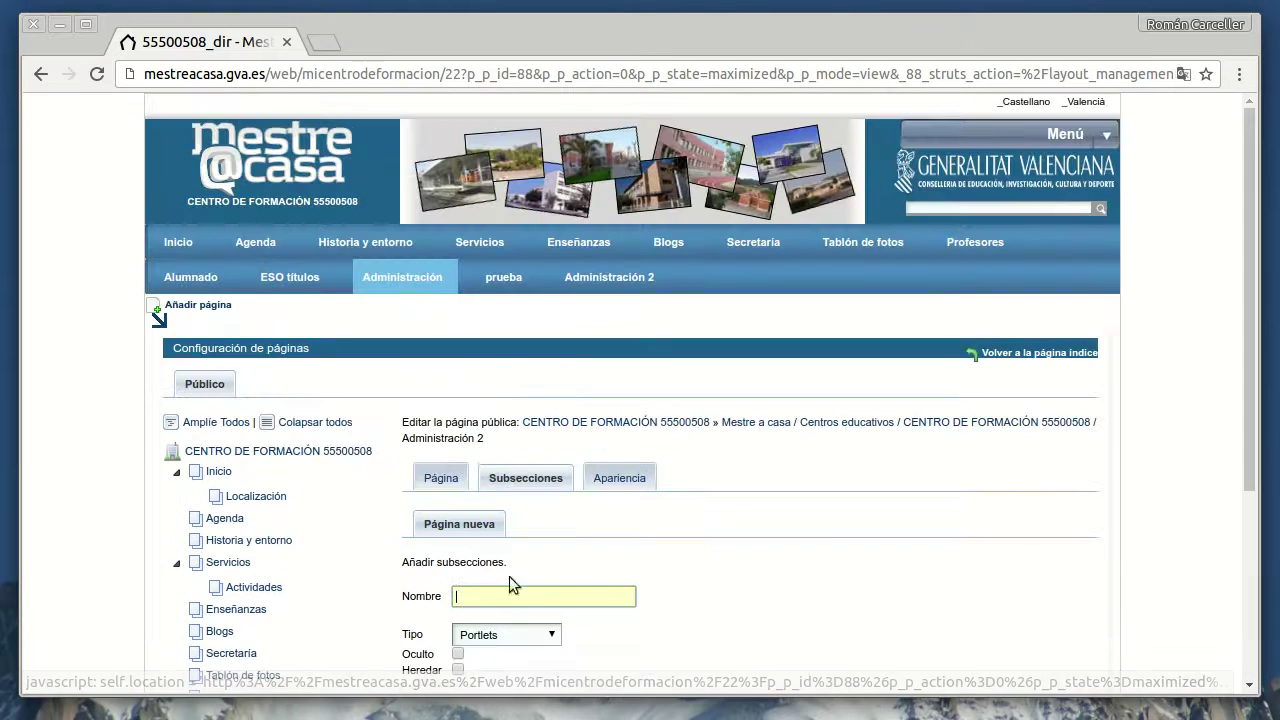
scroll(373, 533, down, 5)
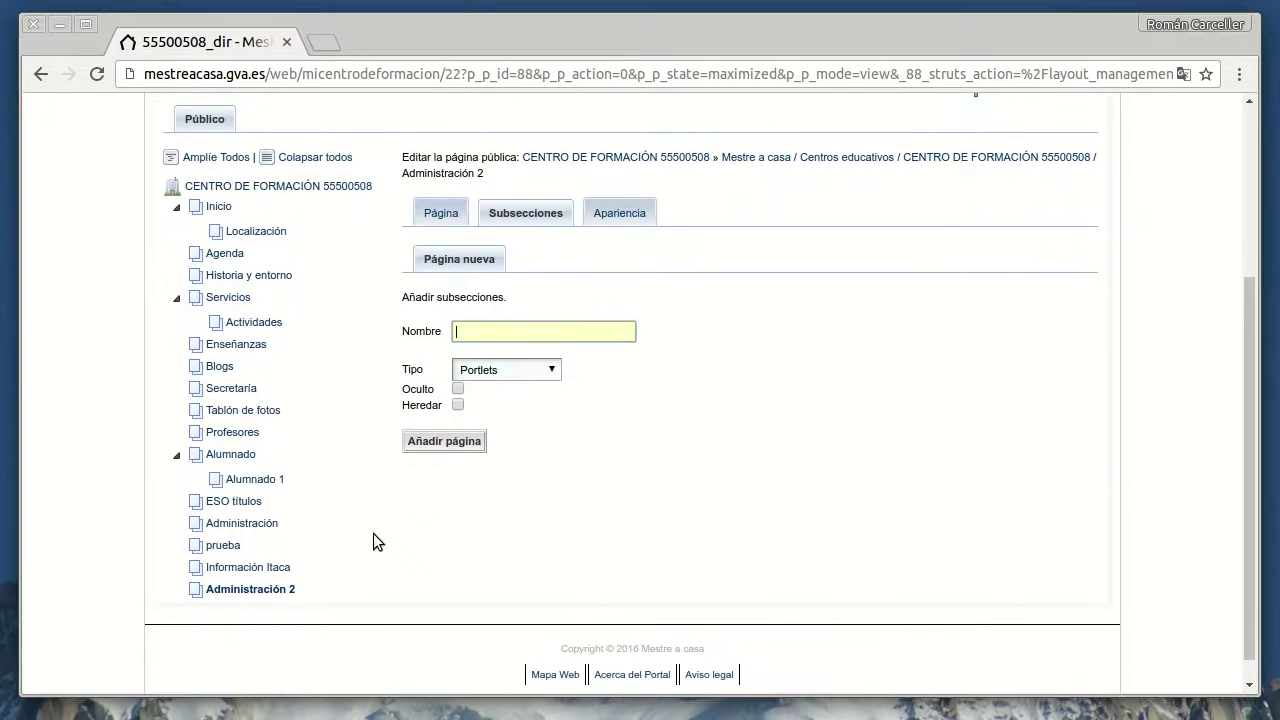
click(440, 212)
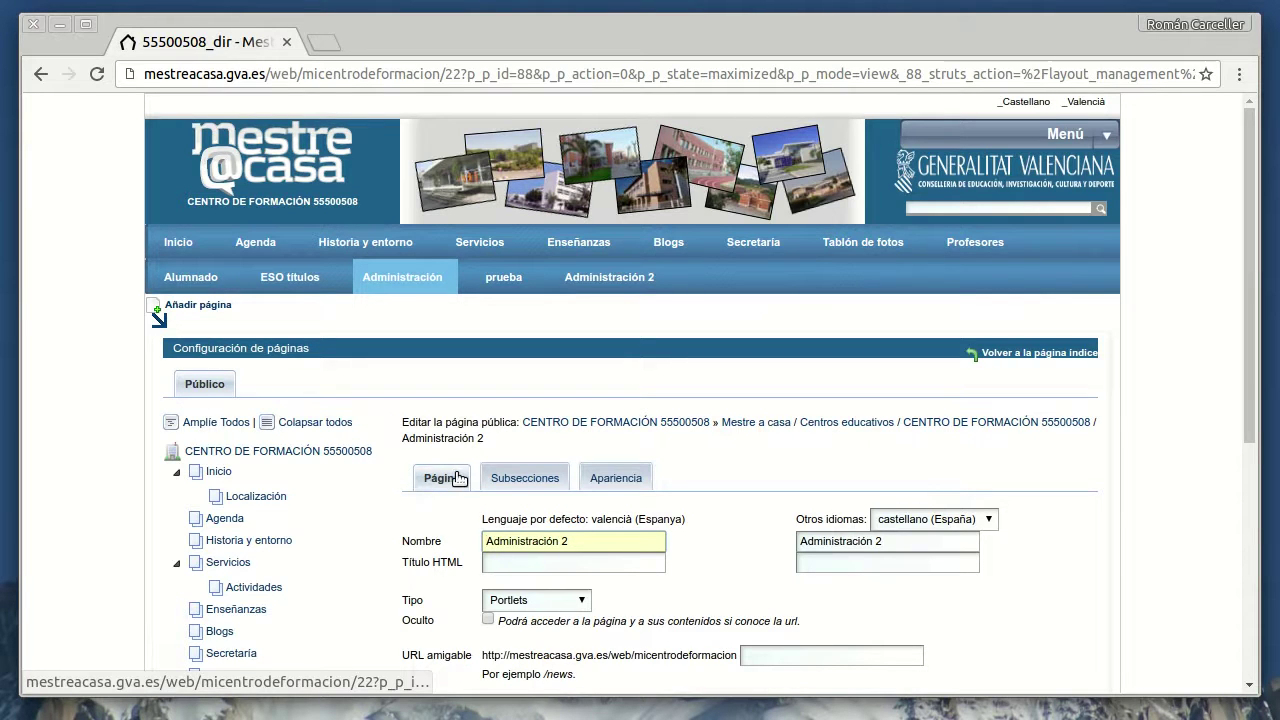
scroll(457, 480, down, 5)
scroll(456, 474, down, 2)
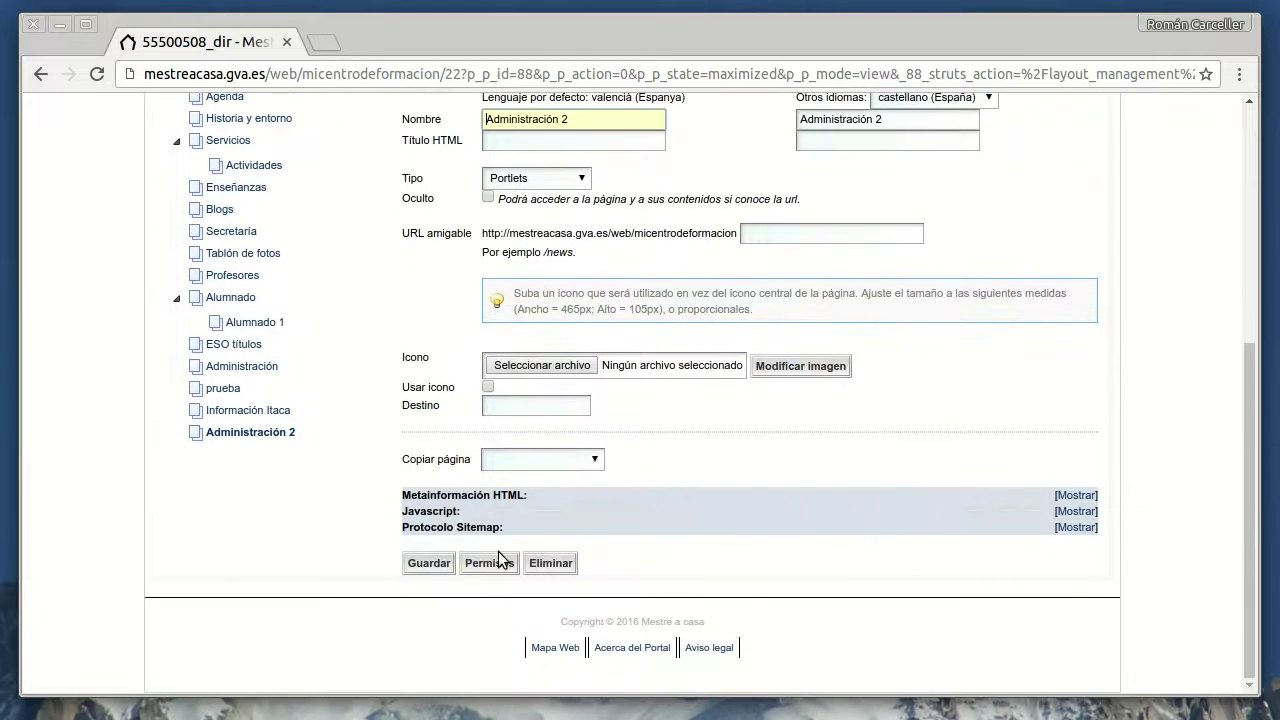
click(490, 563)
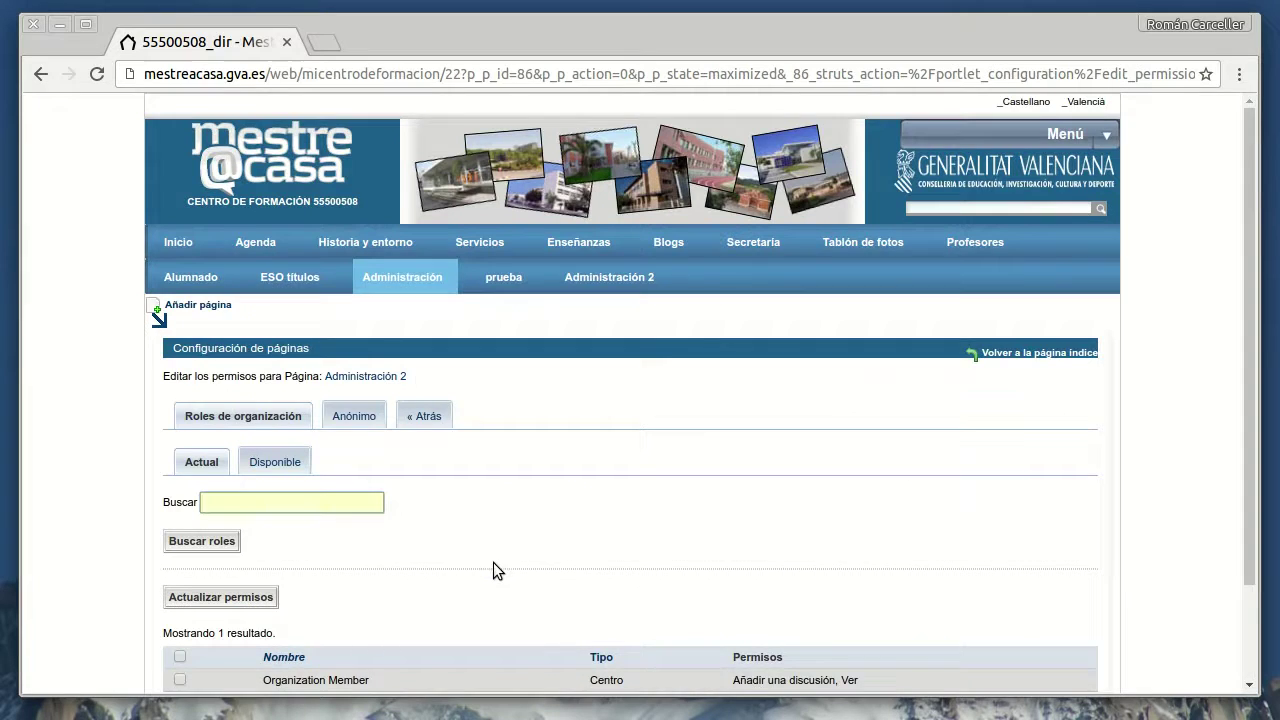
Remove the Añadir una discusión and Ver permissions from the Organization Member role on Administración 2 and finish the update
scroll(493, 562, down, 2)
scroll(493, 562, down, 1)
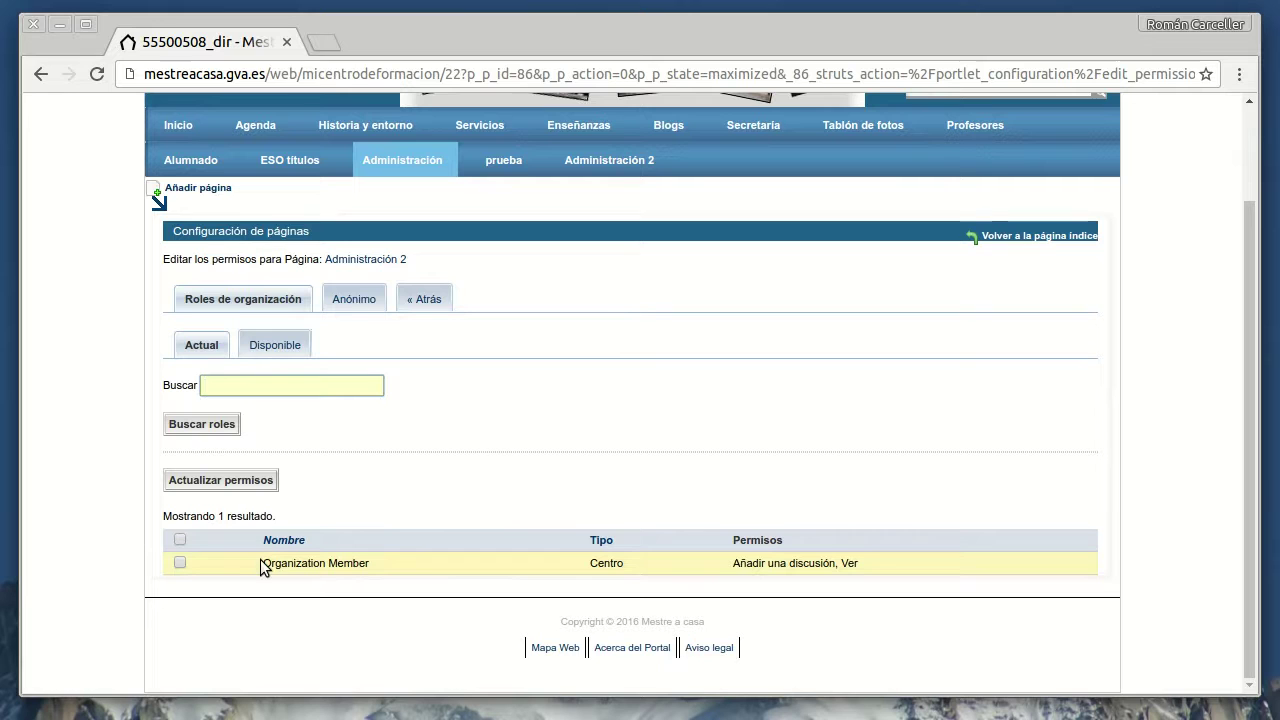
click(181, 563)
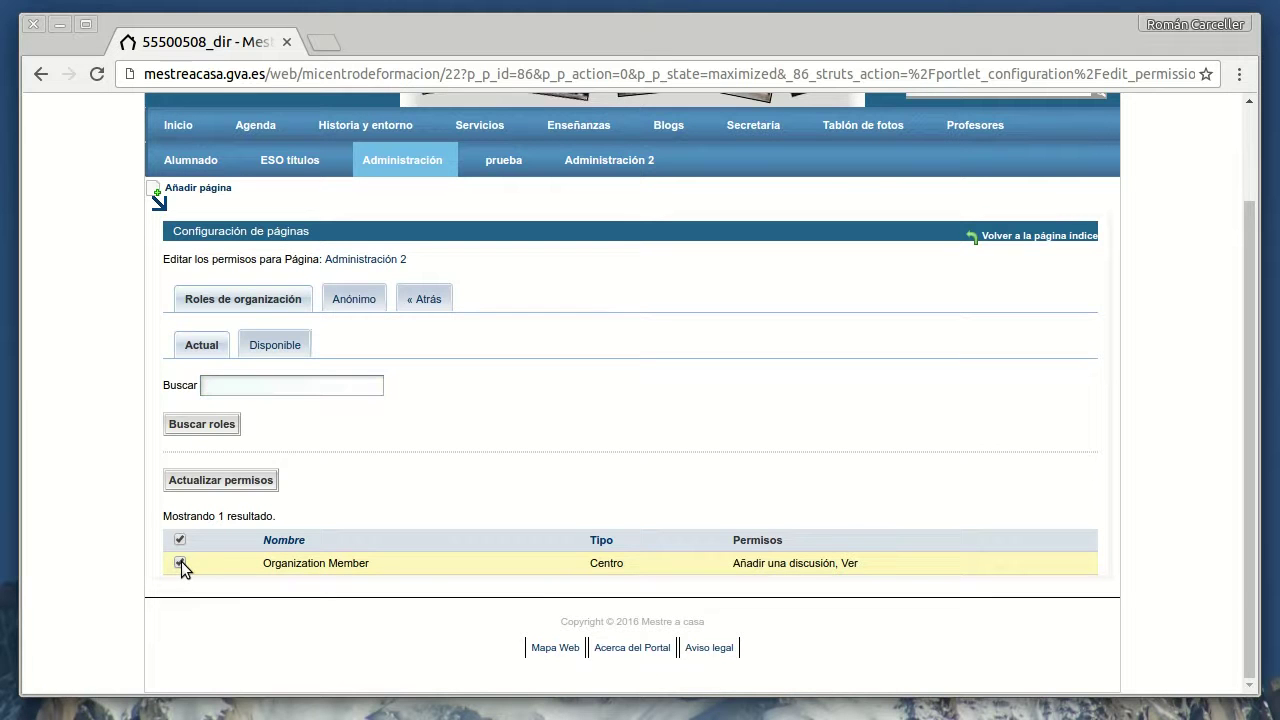
click(240, 484)
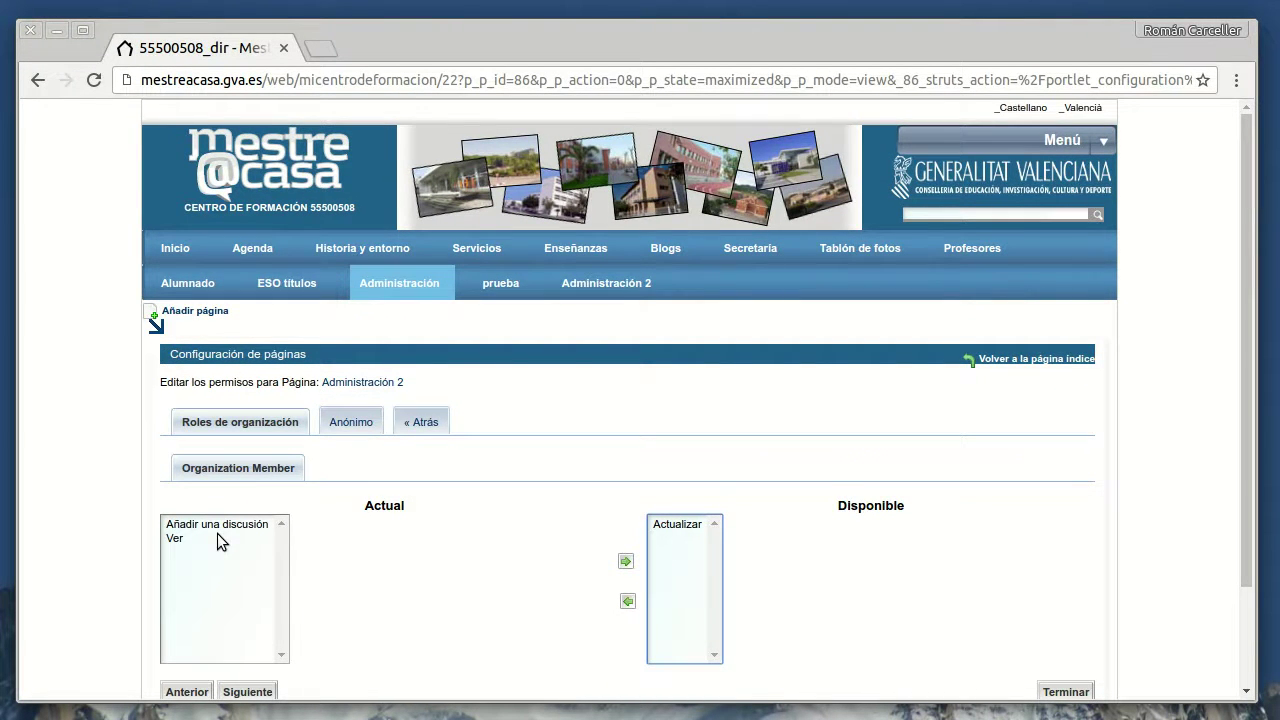
click(220, 525)
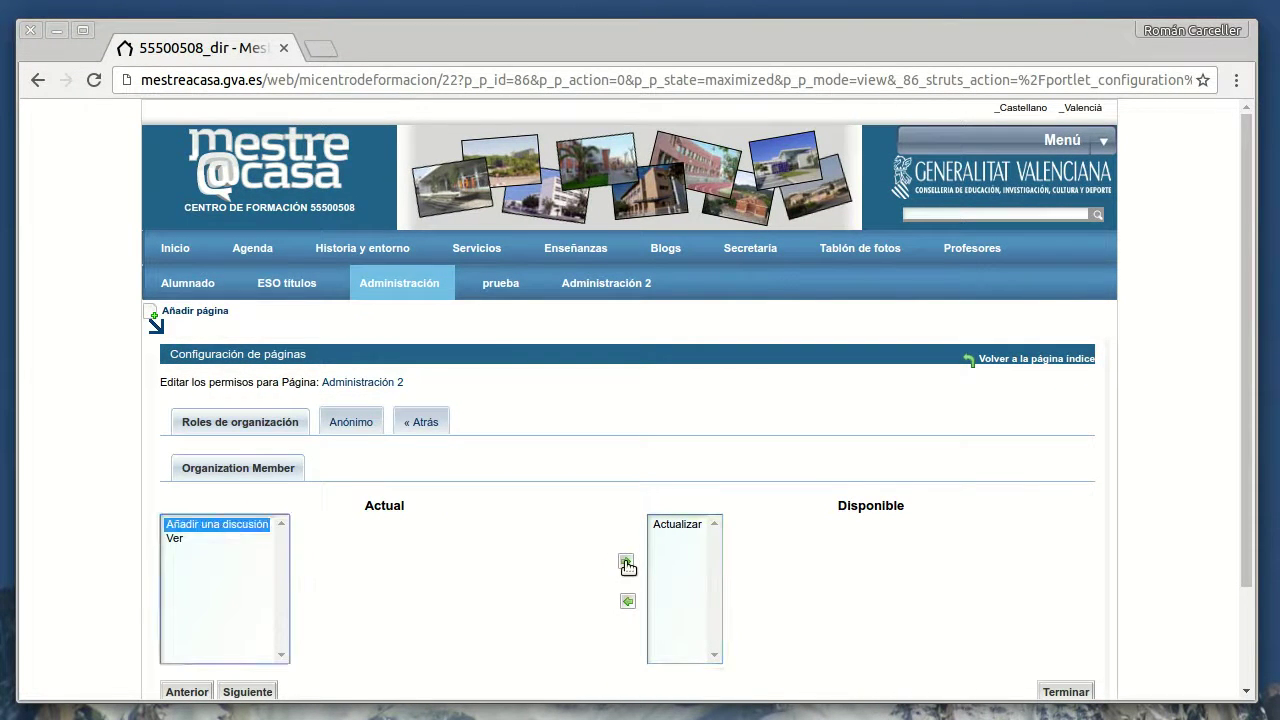
click(626, 563)
click(178, 527)
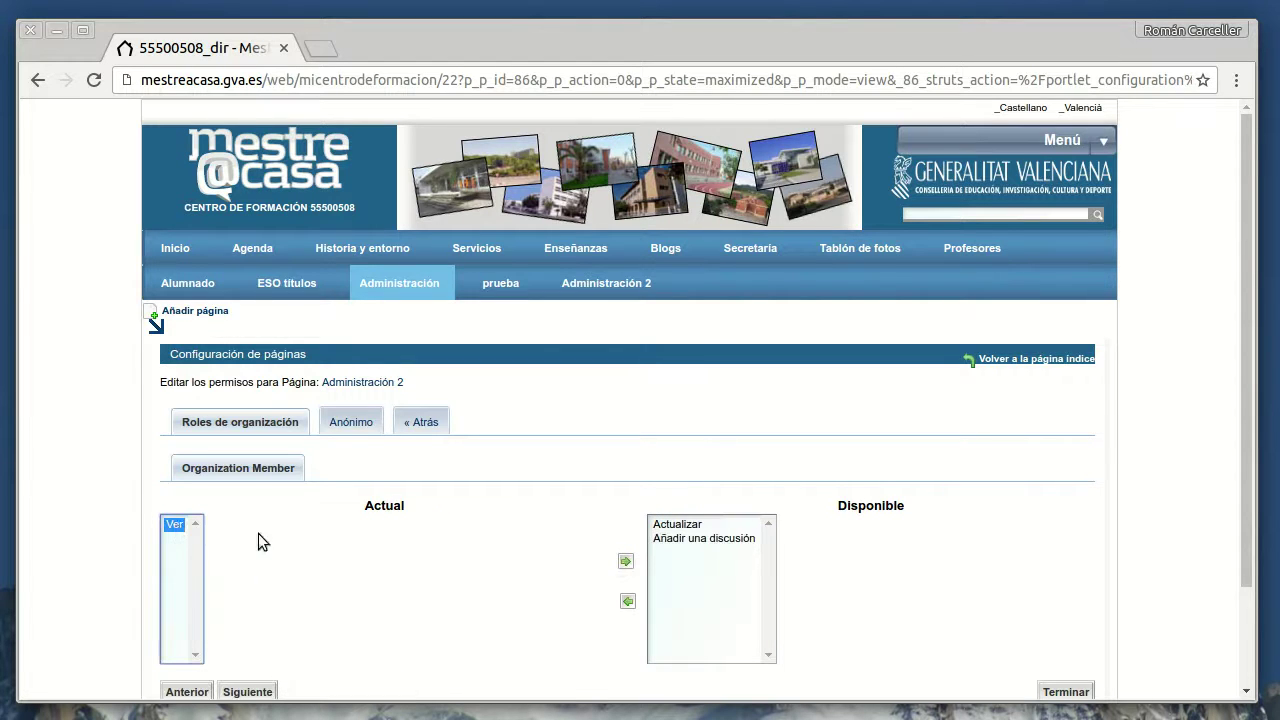
click(626, 563)
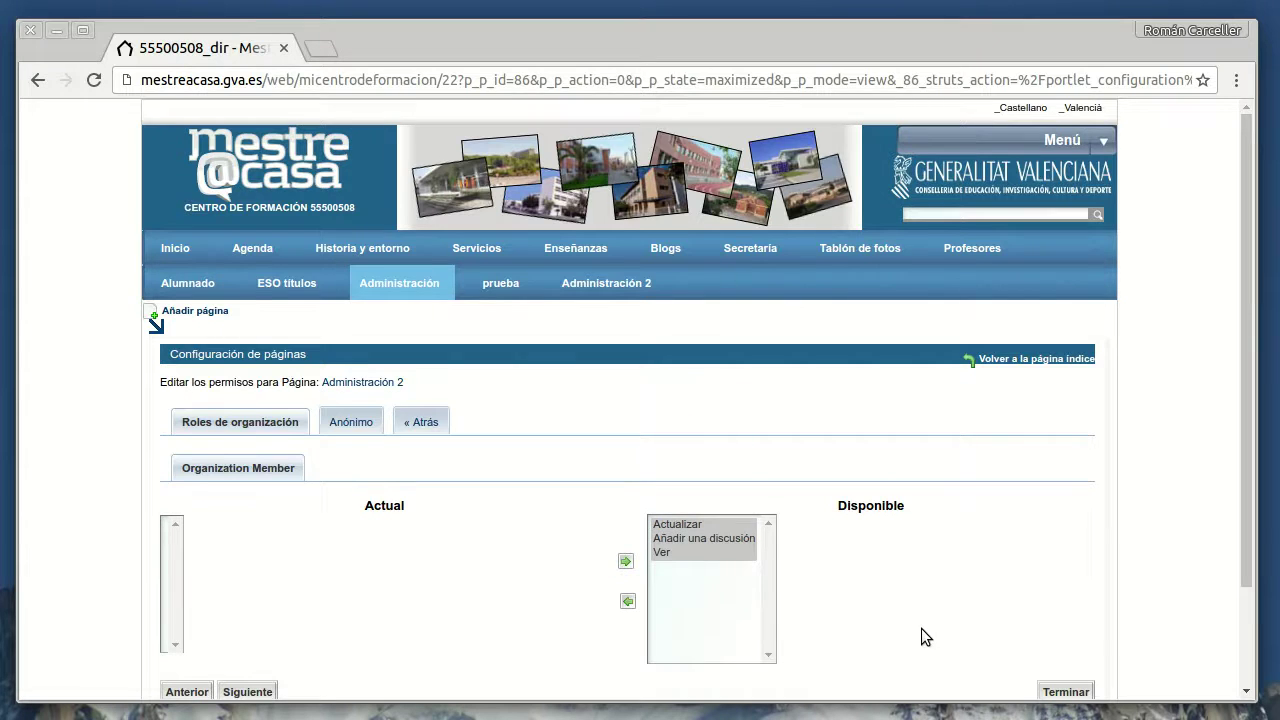
scroll(921, 628, down, 2)
click(1064, 587)
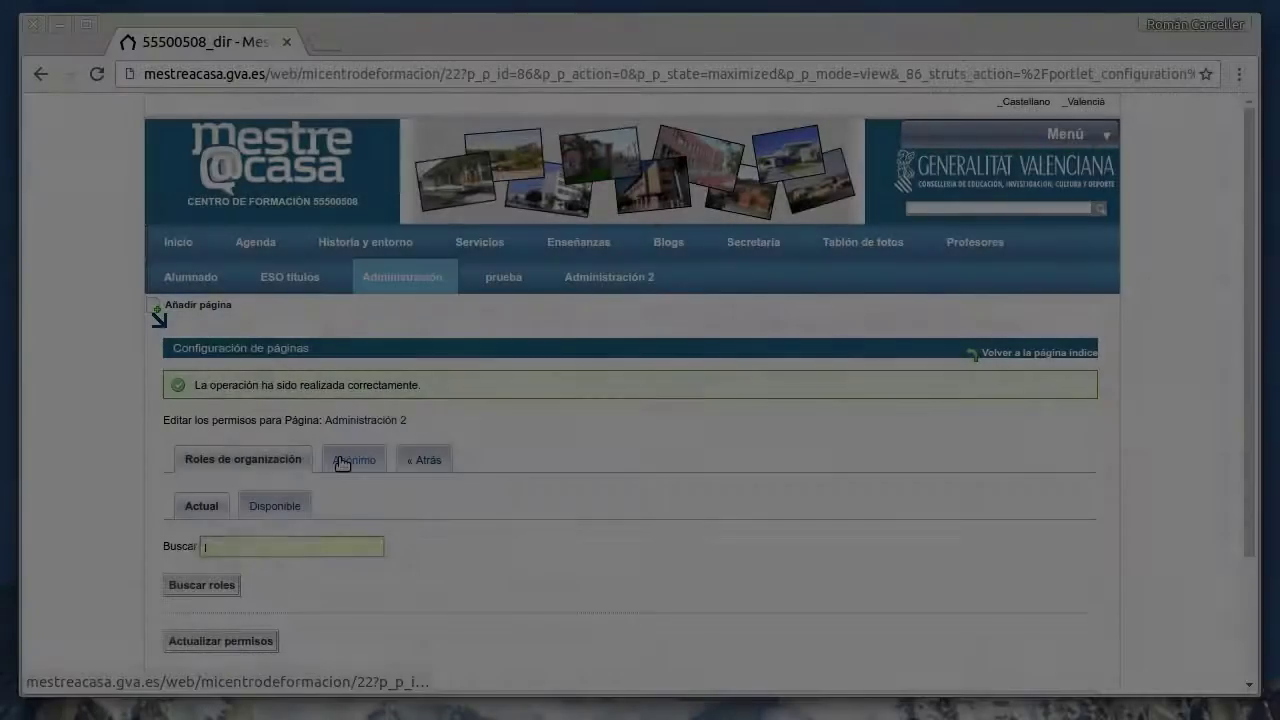
Remove the anonymous Ver permission from the Administración 2 page and save the change
click(345, 465)
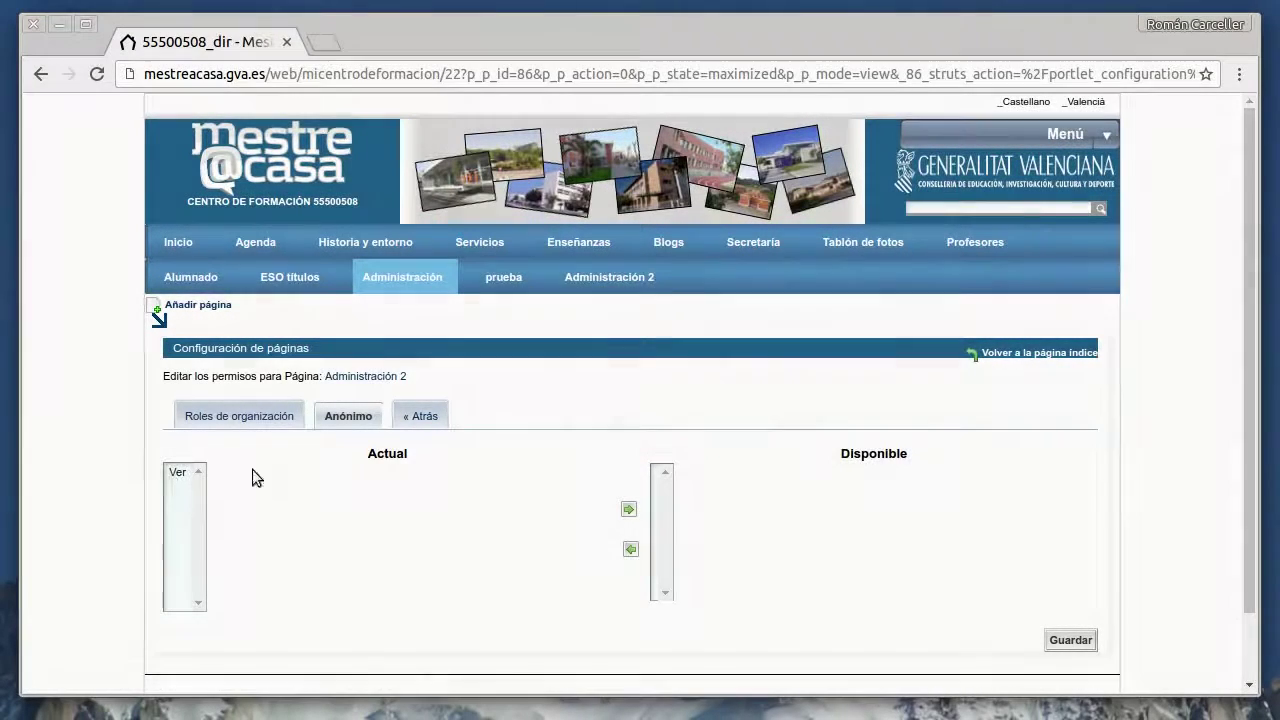
click(176, 472)
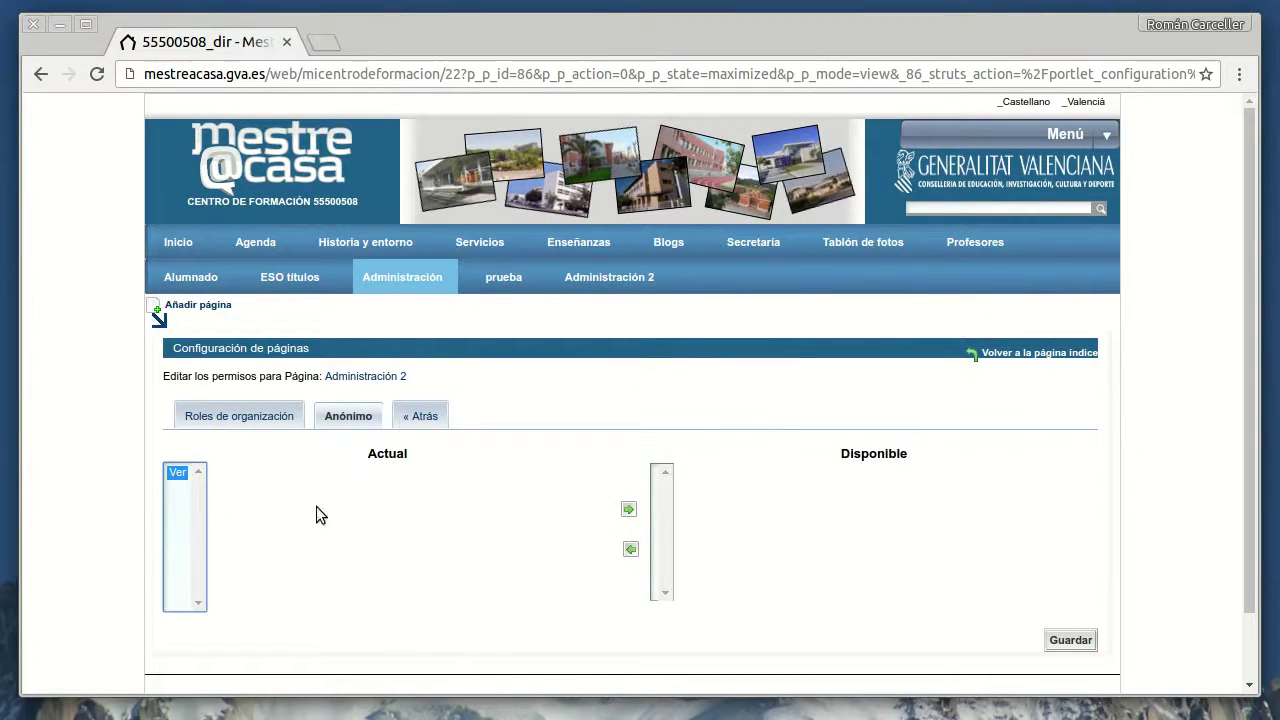
click(628, 509)
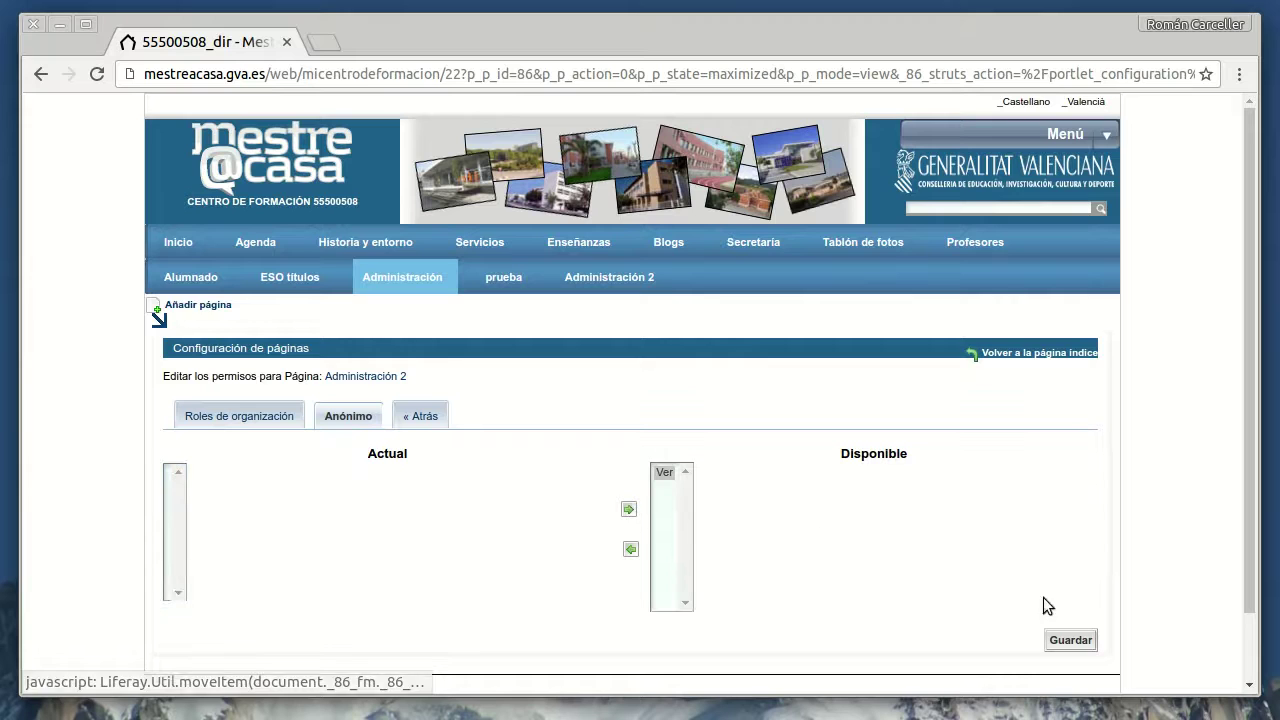
click(1070, 640)
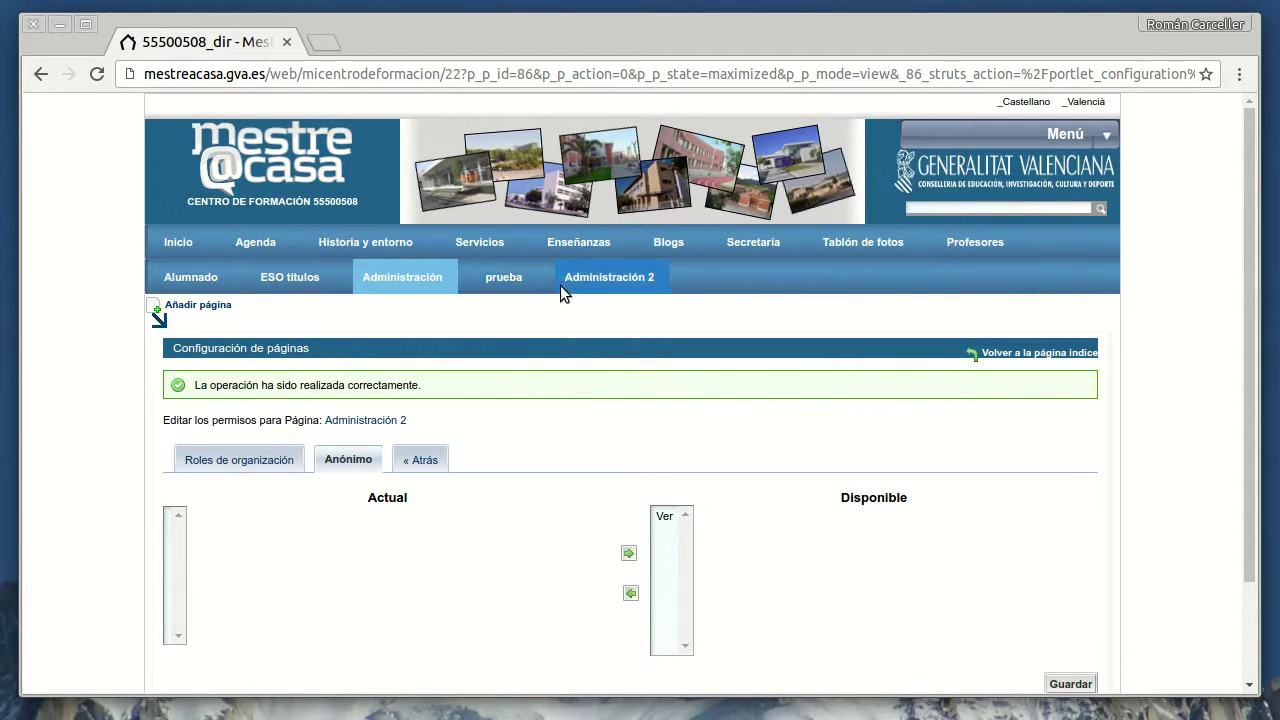
Open the Administración 2 page, compare it with the applications on the Administración page, and return to Administración 2
click(601, 280)
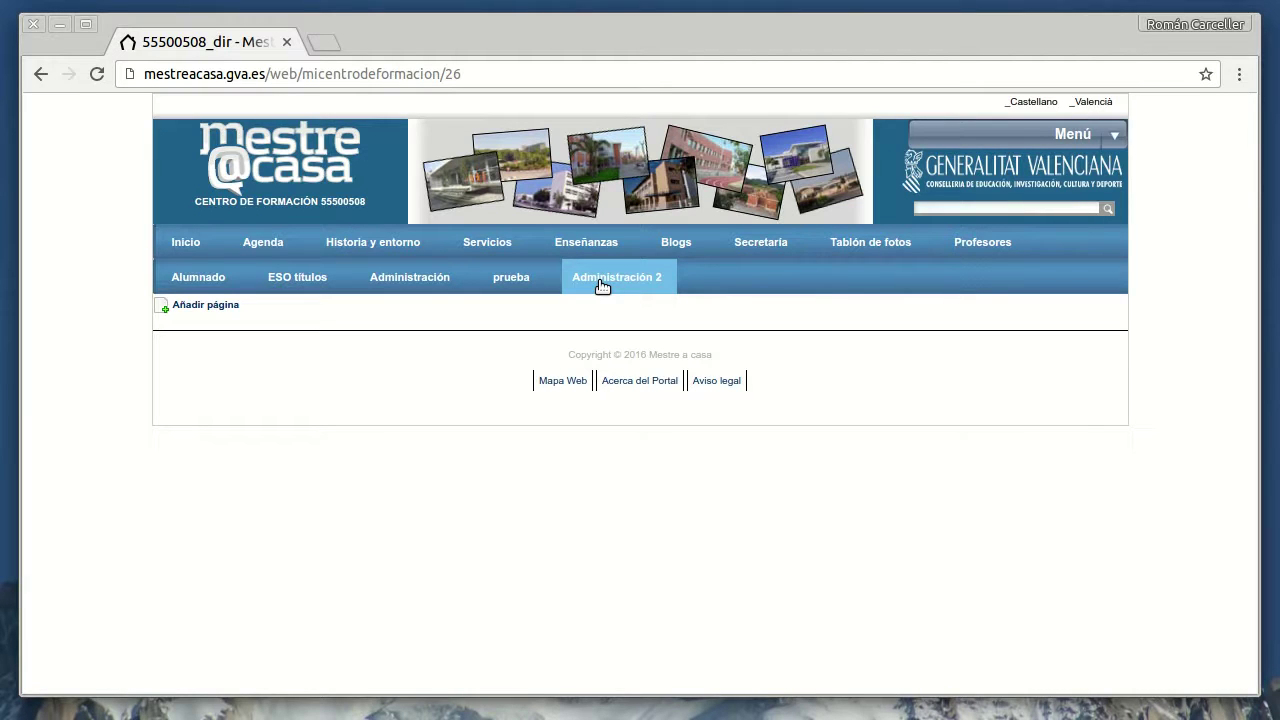
click(409, 284)
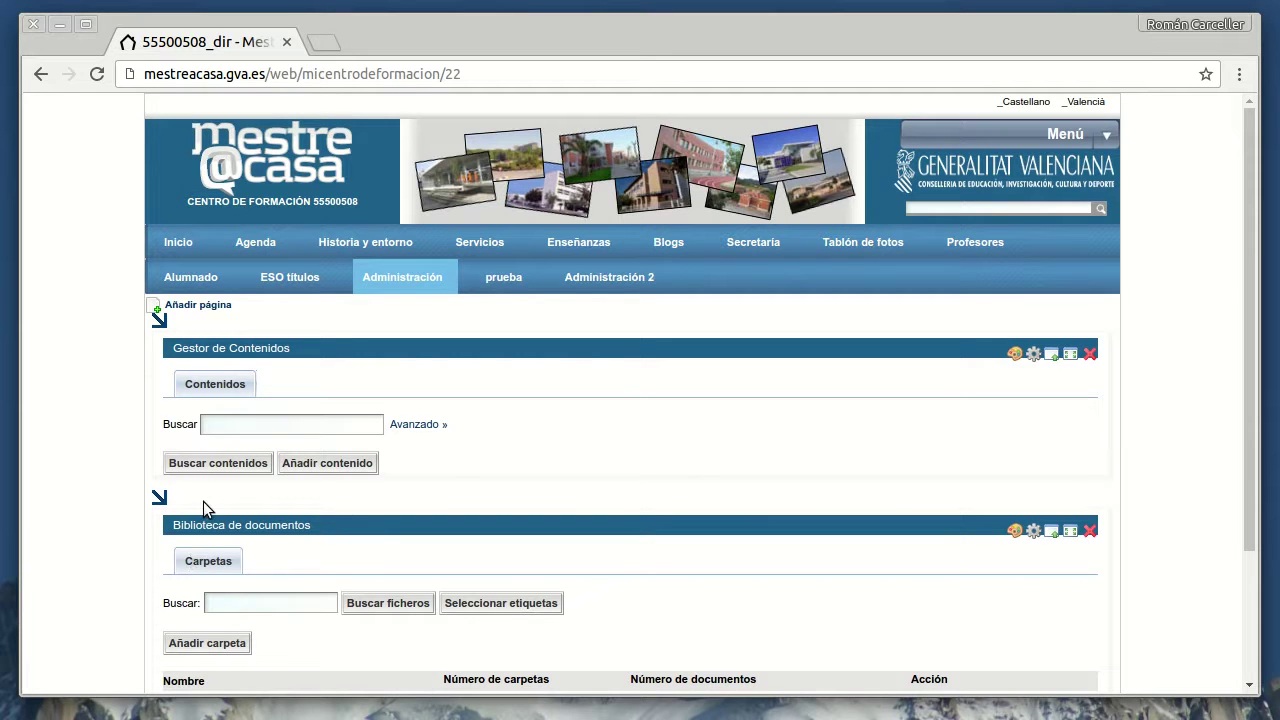
click(612, 283)
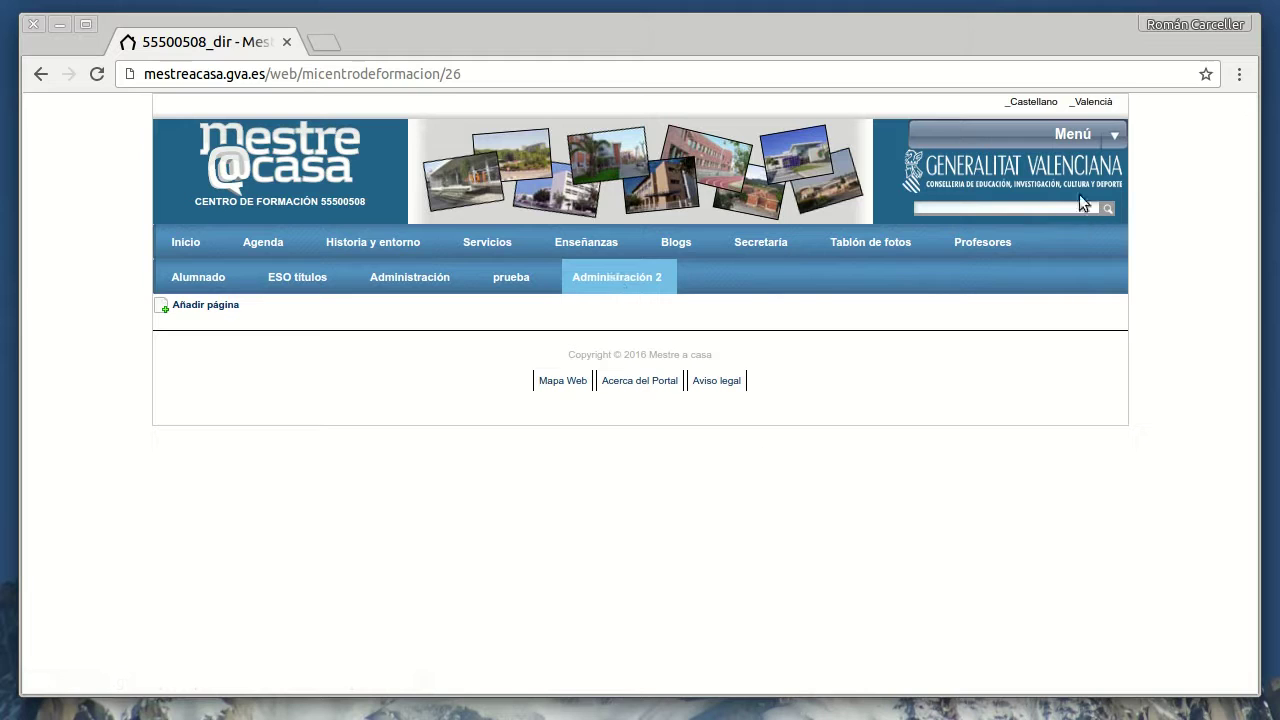
Add the Biblioteca de documentos and Gestor de Contenidos applications to the Administración 2 page and close the application list
click(1118, 134)
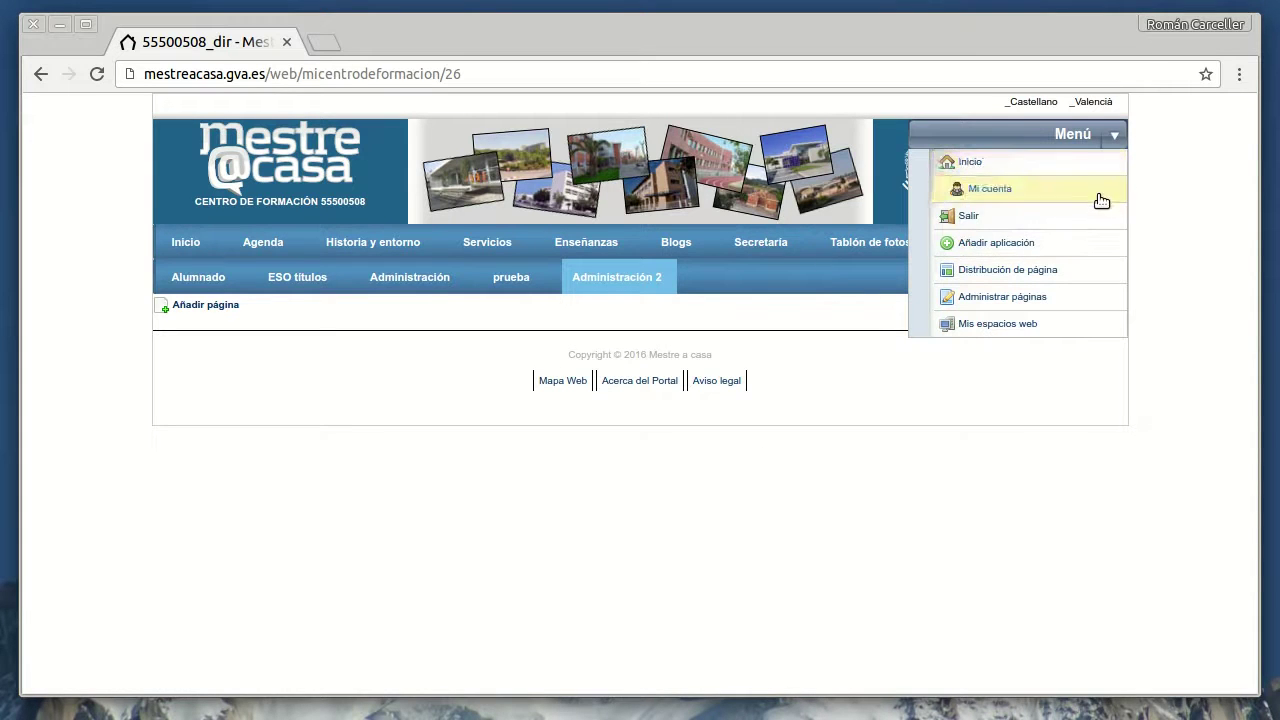
click(1074, 249)
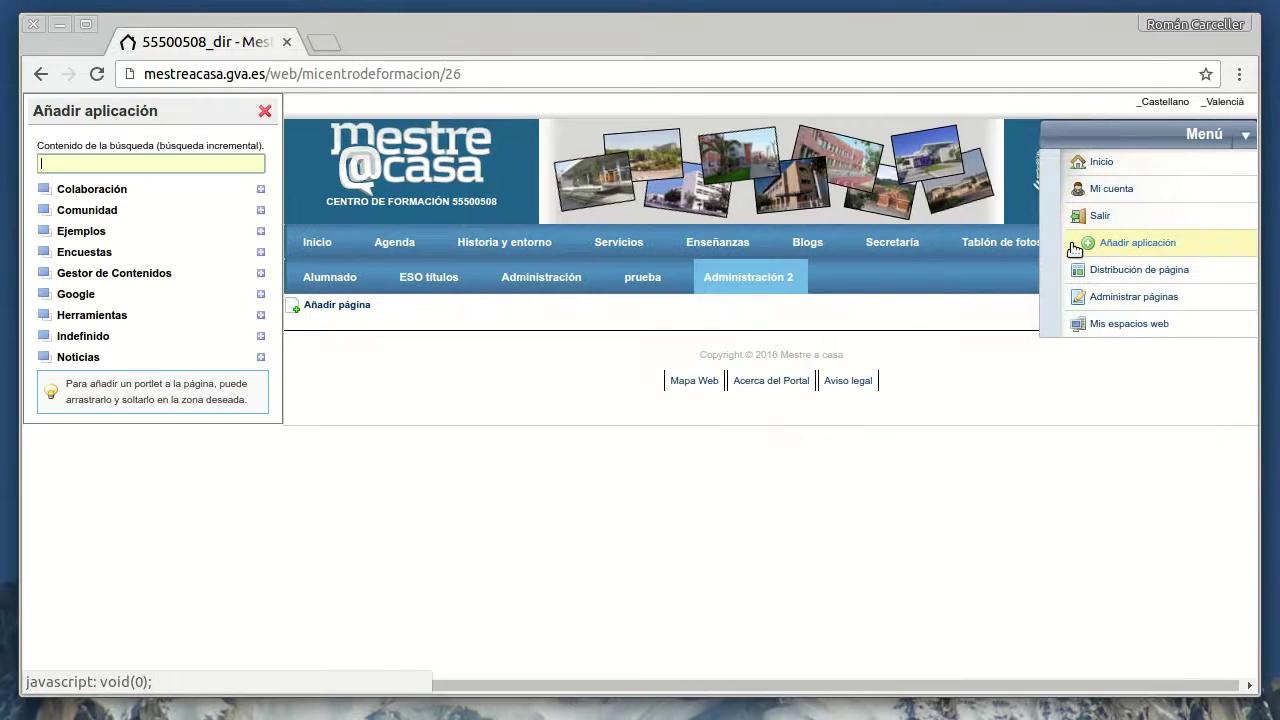
click(261, 273)
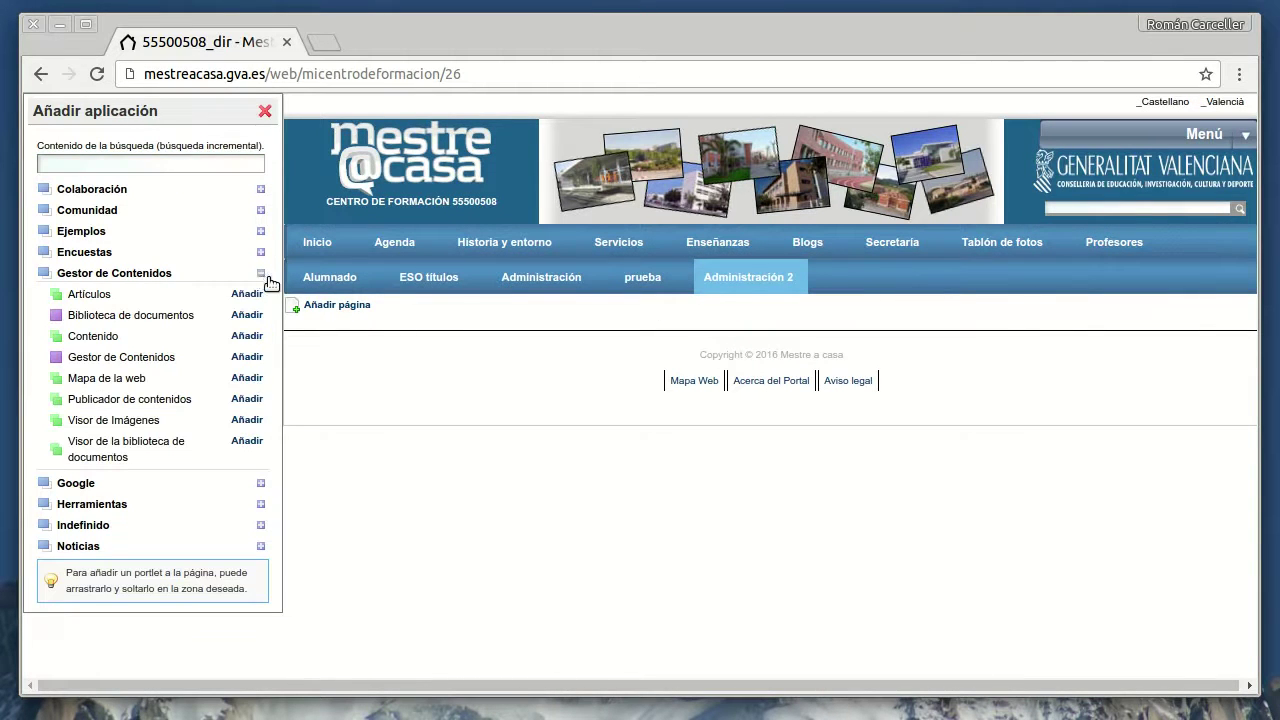
click(247, 336)
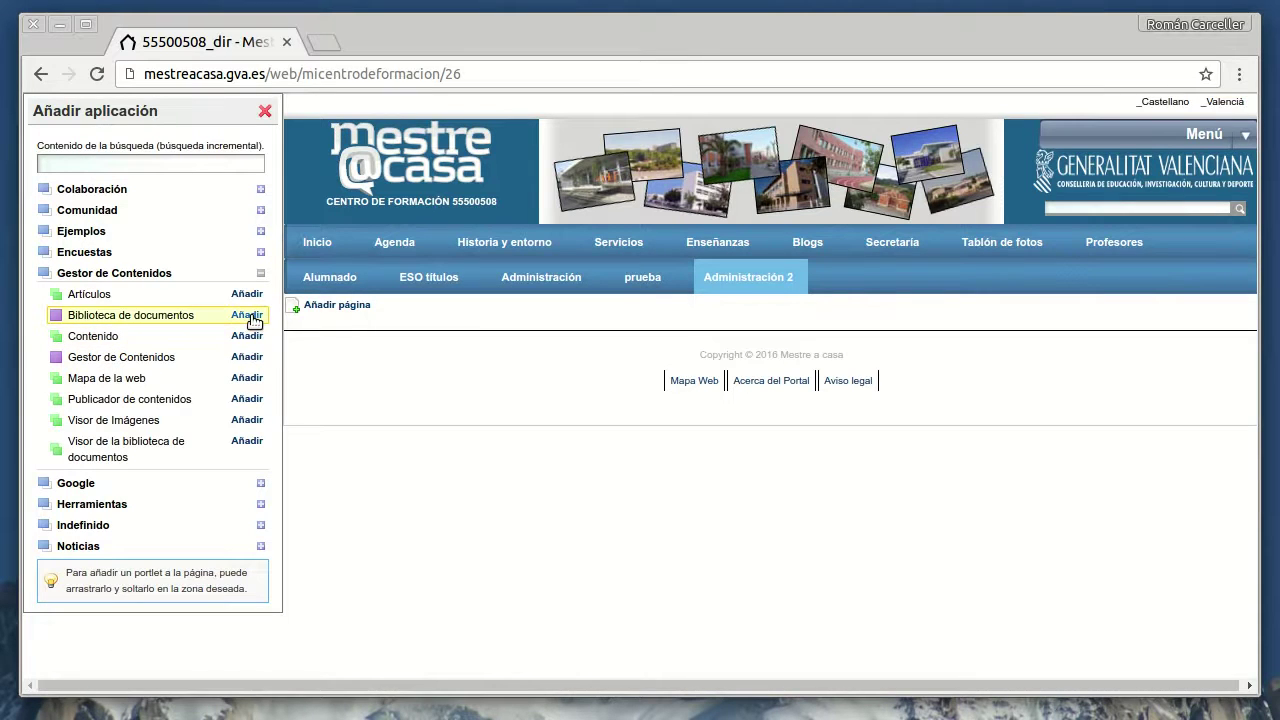
click(248, 315)
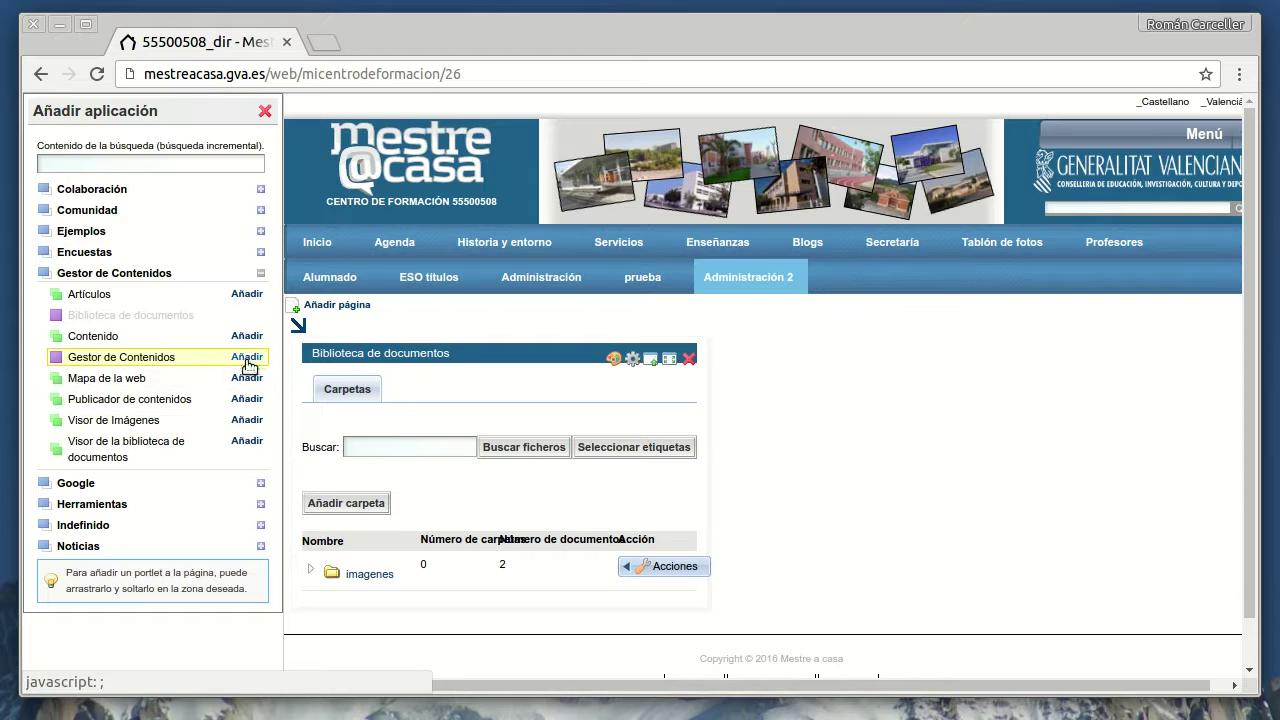
click(248, 360)
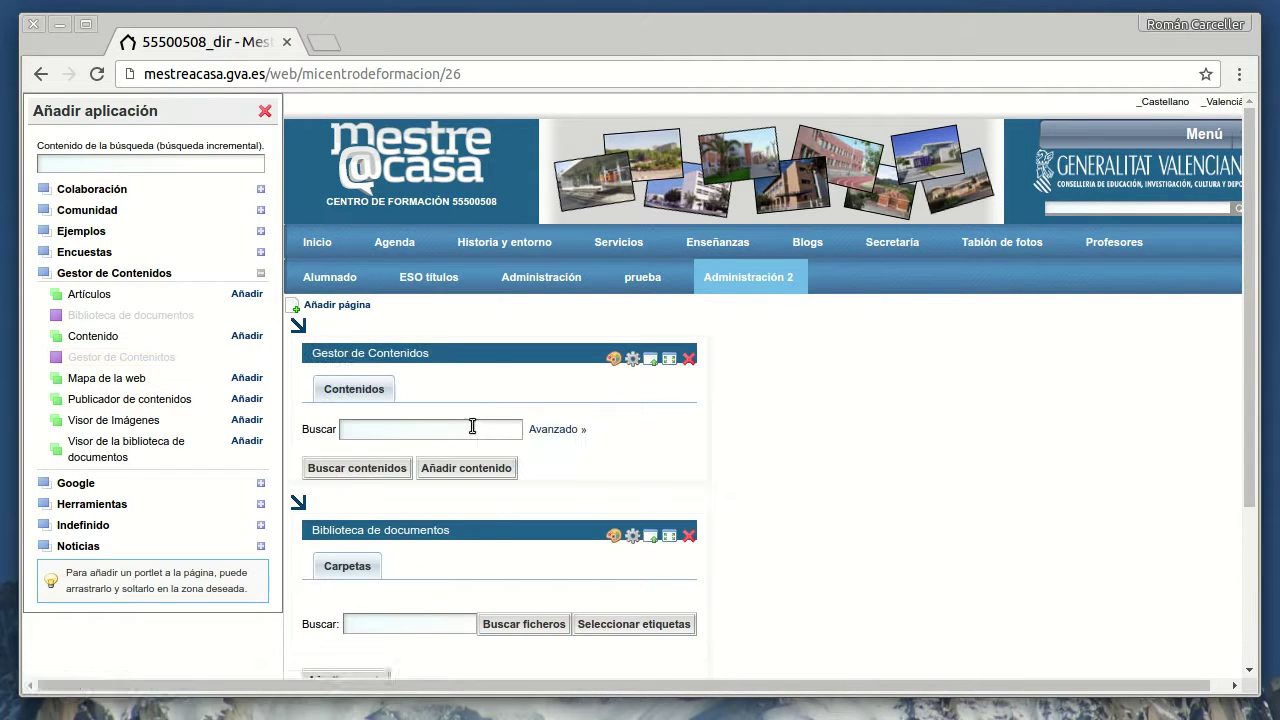
click(265, 111)
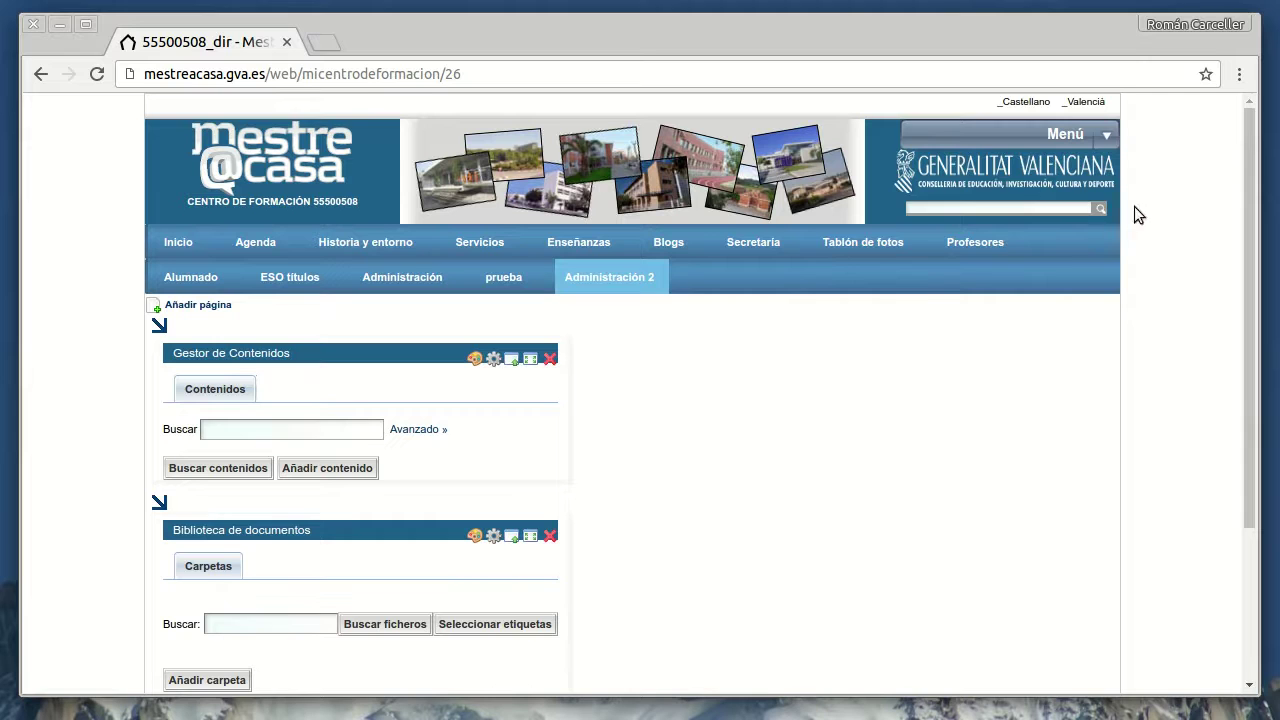
Set the Administración 2 page layout to 1 Column, save it, and look over the rearranged page
mouse_move(1108, 137)
click(1056, 277)
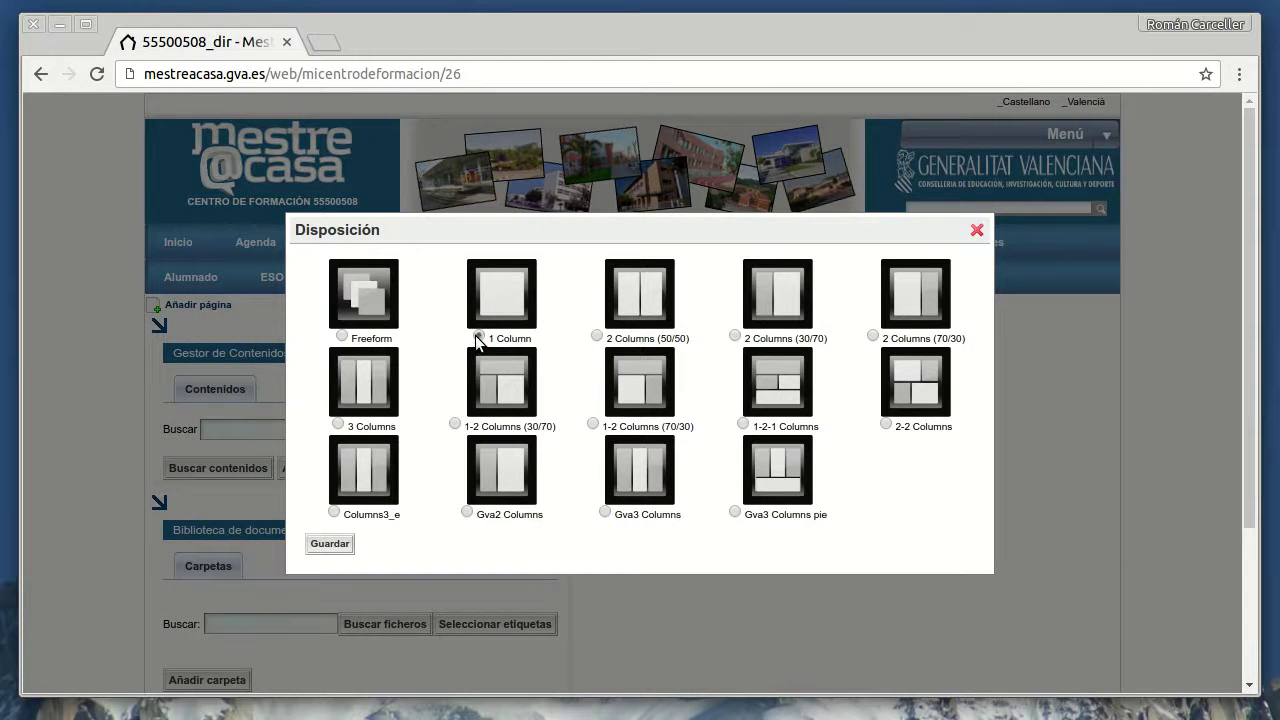
click(330, 543)
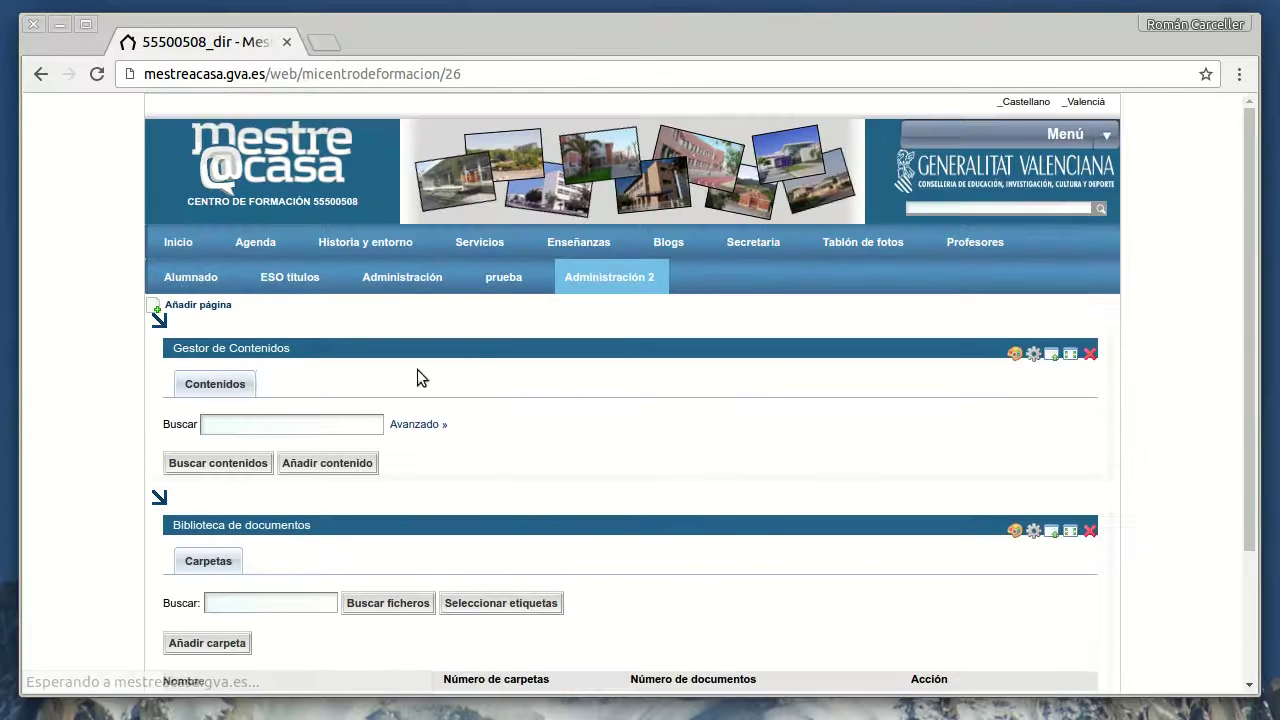
scroll(765, 495, down, 3)
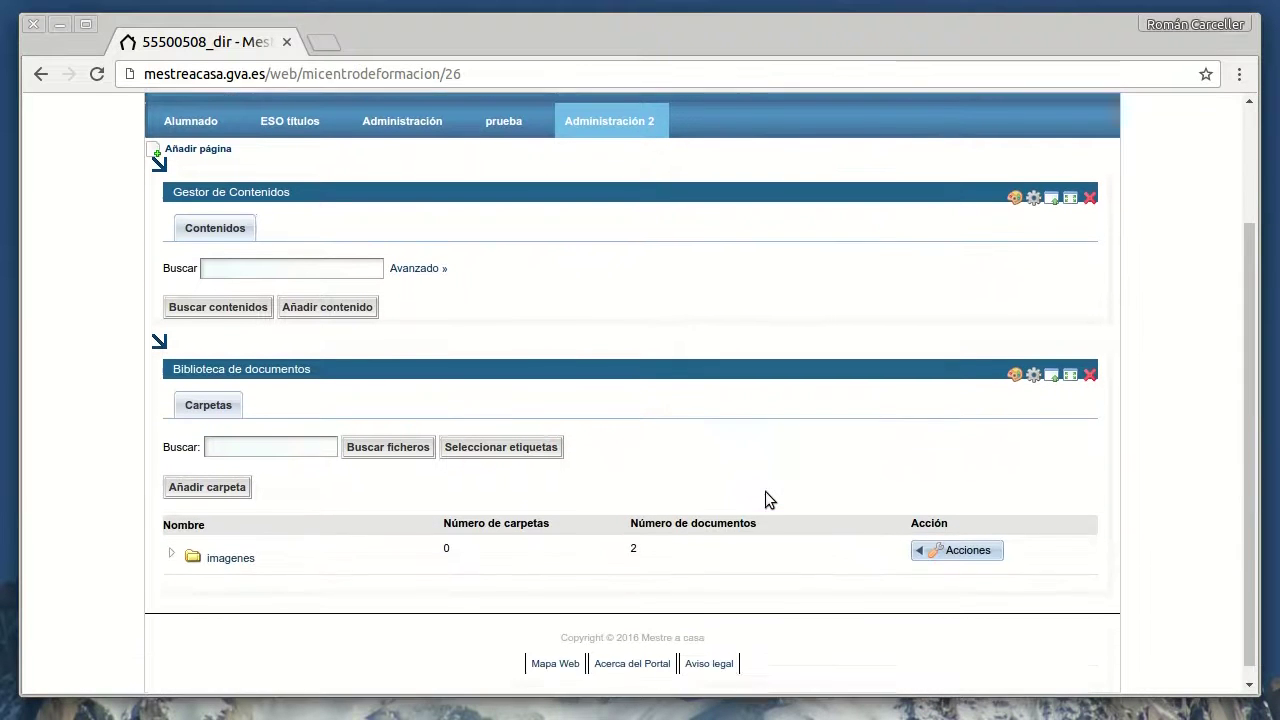
Log out of the director's account from the Administración 2 page
scroll(765, 490, up, 3)
scroll(620, 360, down, 1)
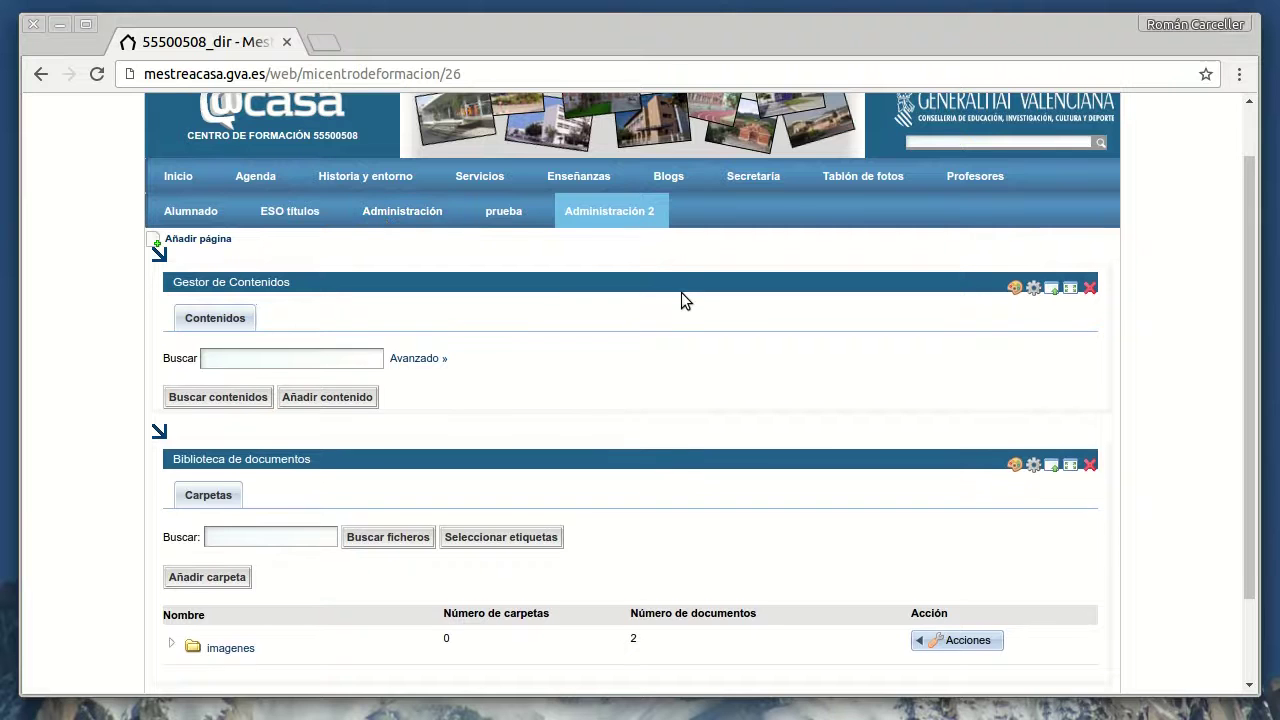
scroll(682, 300, up, 1)
mouse_move(1105, 125)
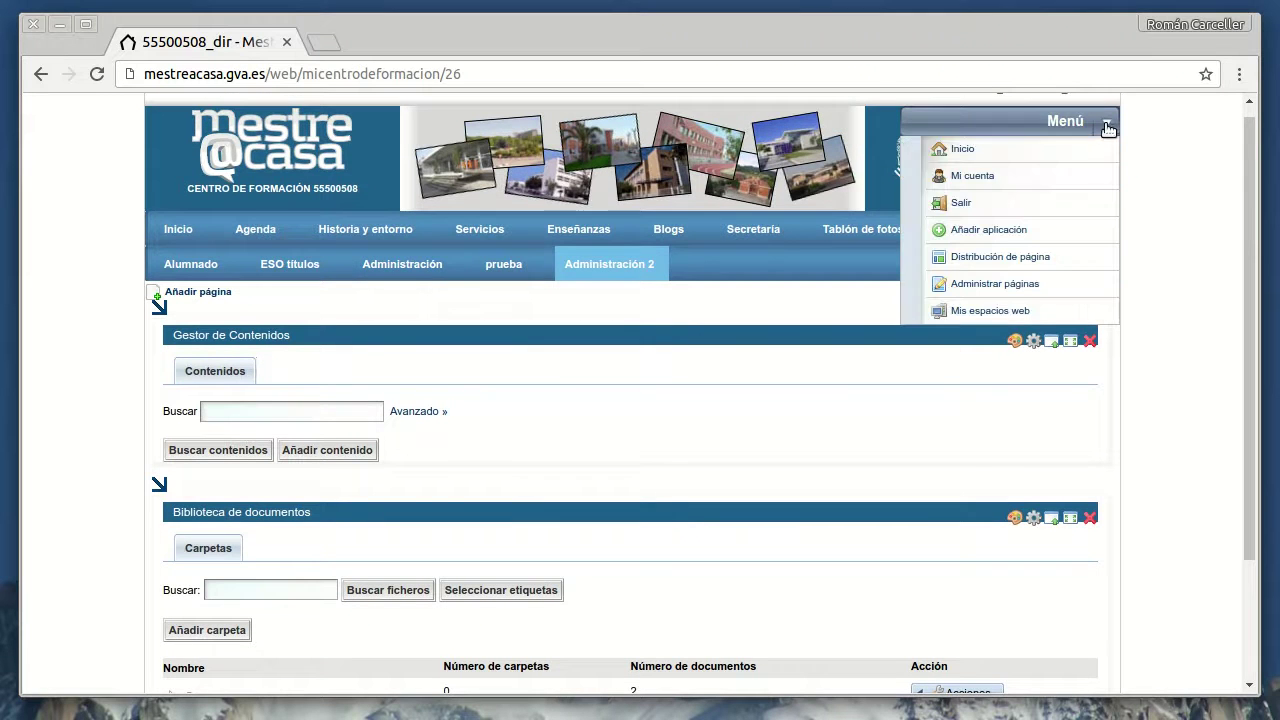
click(1047, 212)
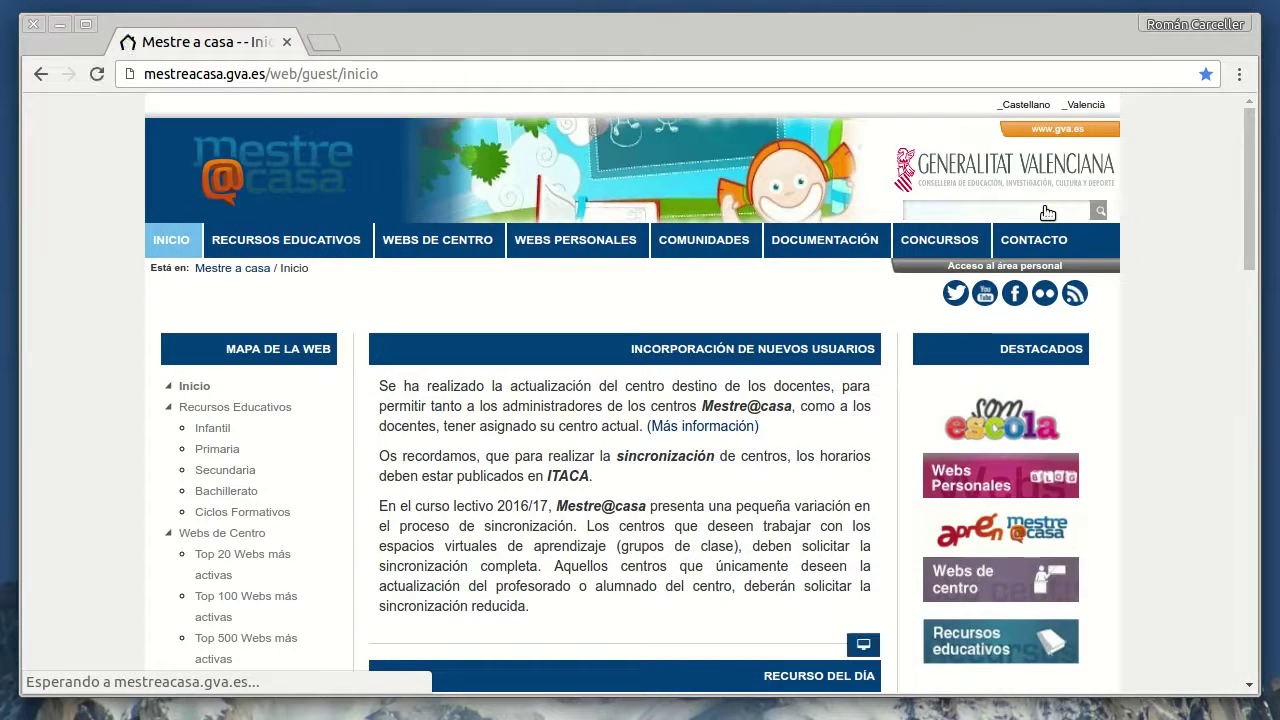
Open the school site at mestreacasa.gva.es/web/micentrodeformacion without logging in and check which pages its navigation bar offers to anonymous visitors
drag(303, 76, 474, 78)
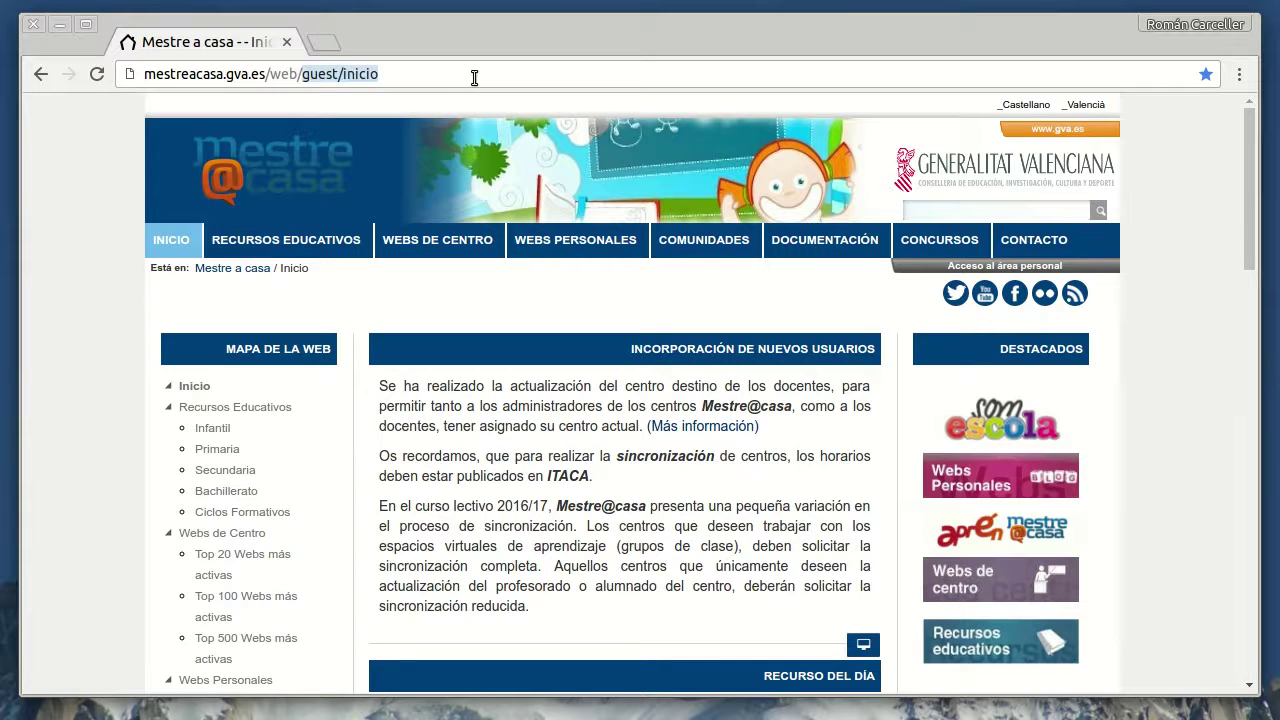
text(mi)
key(Return)
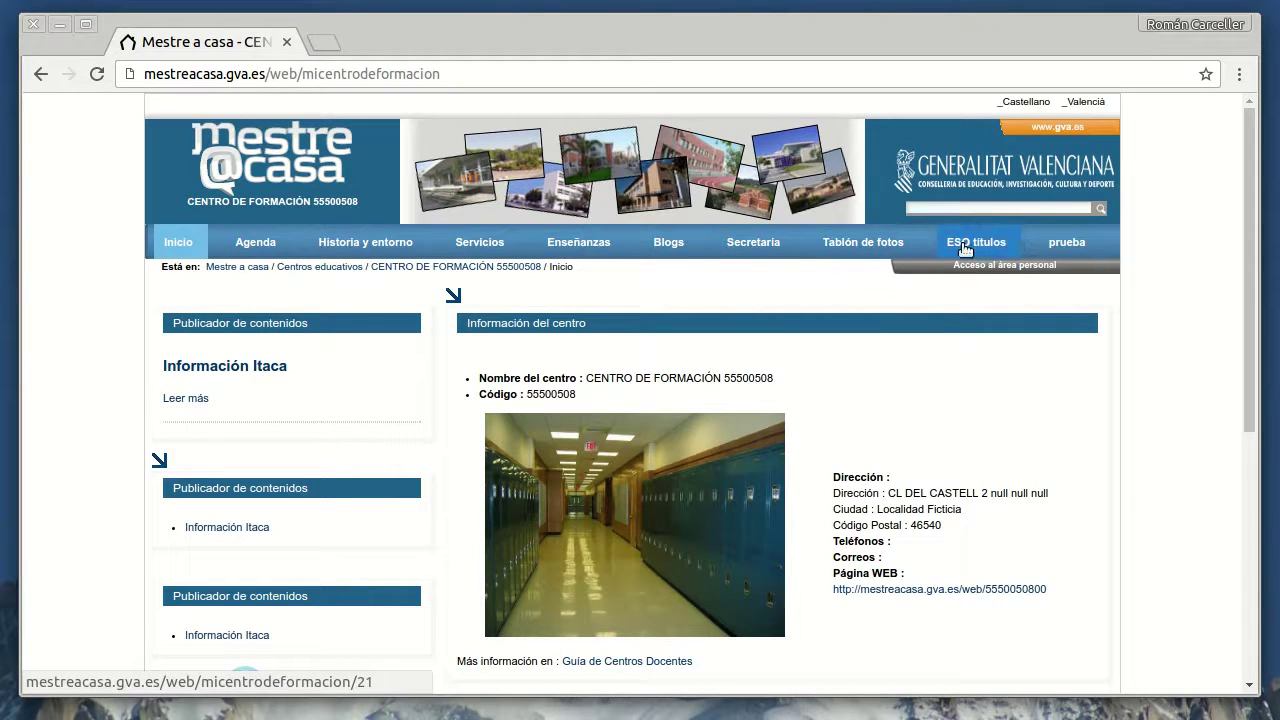
mouse_move(190, 250)
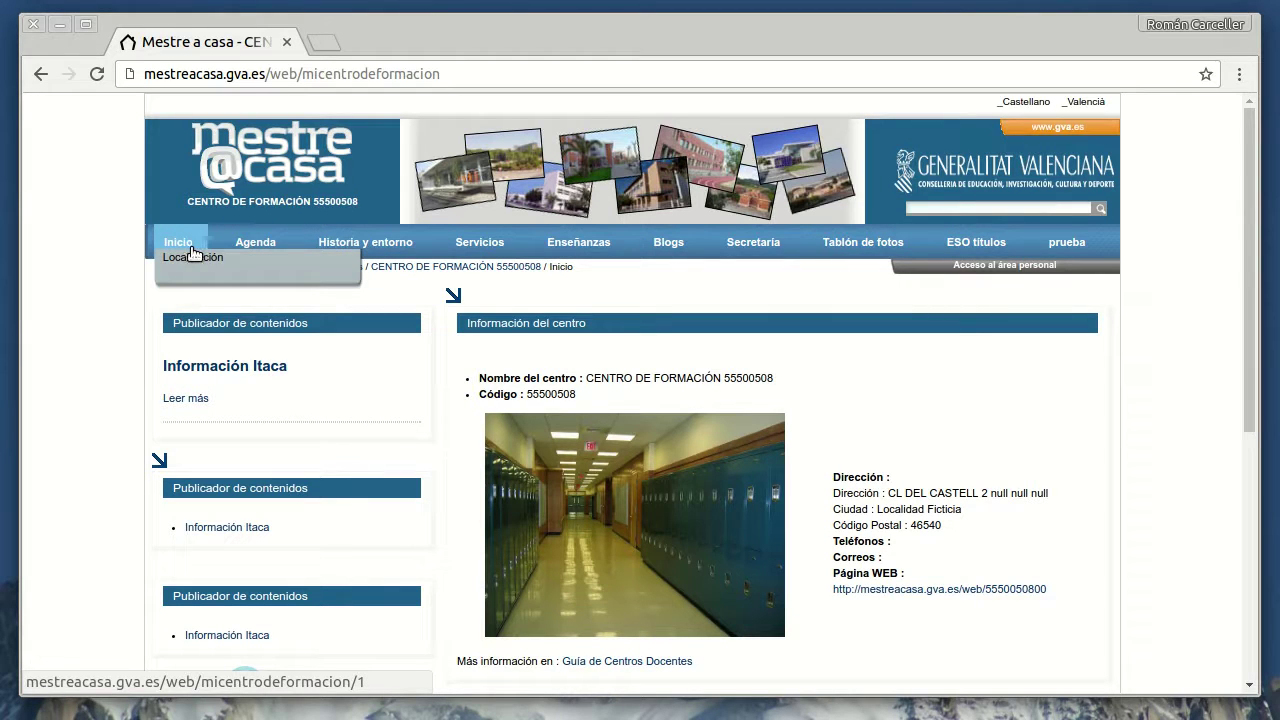